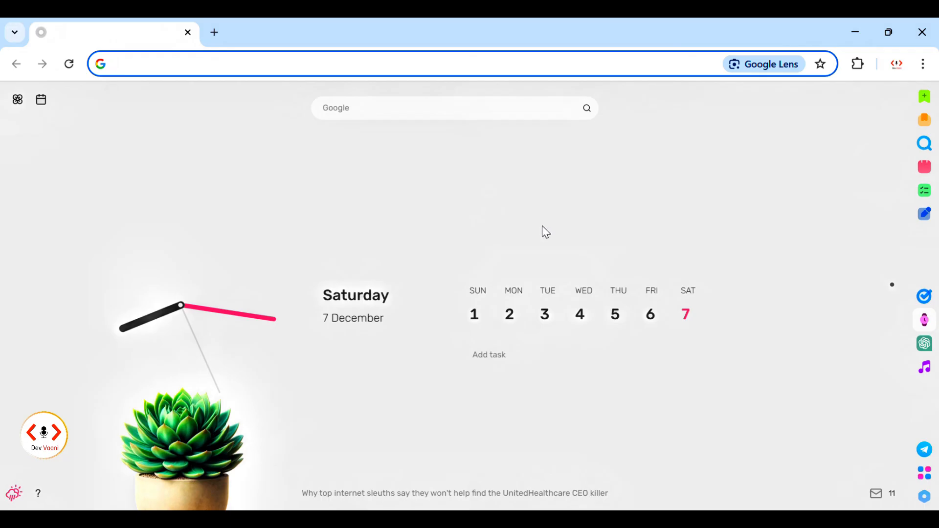
Load github.com in the Chrome tab from the new-tab page.
left_click(916, 430)
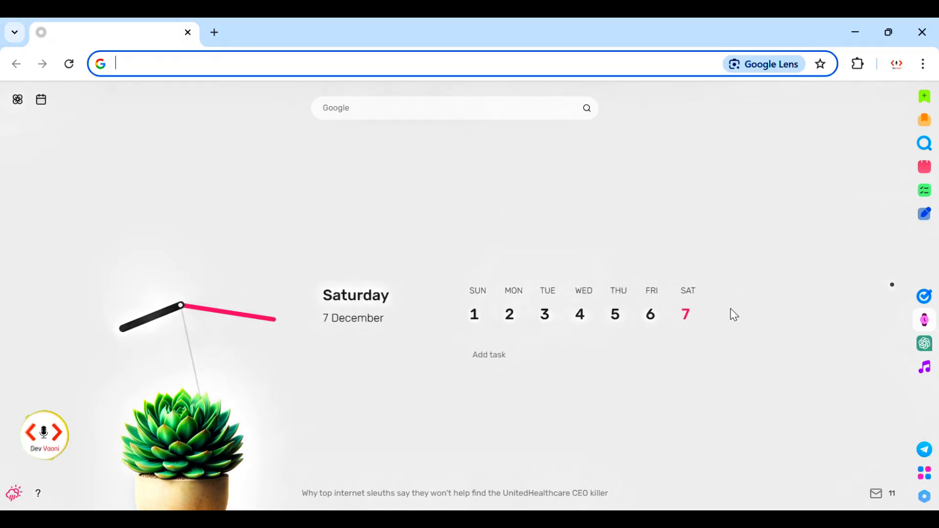
left_click(438, 74)
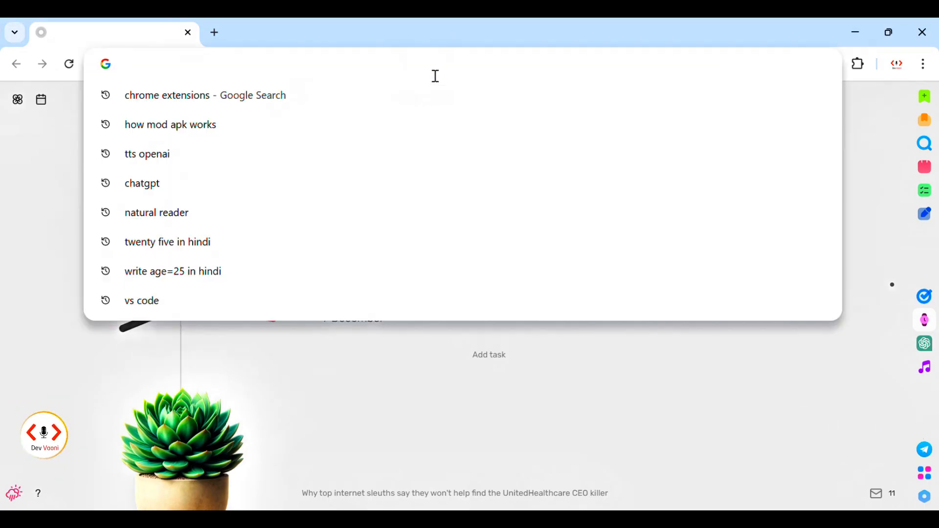
type("githu")
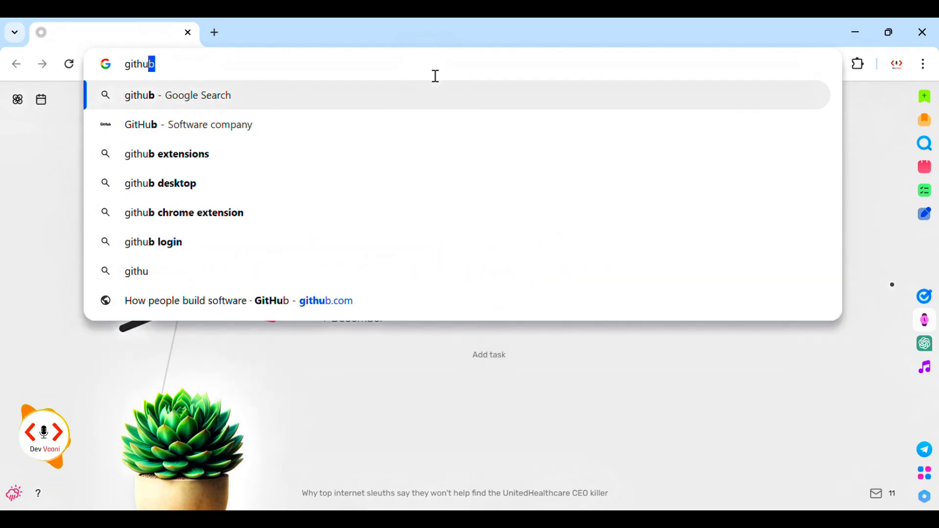
type("b.com")
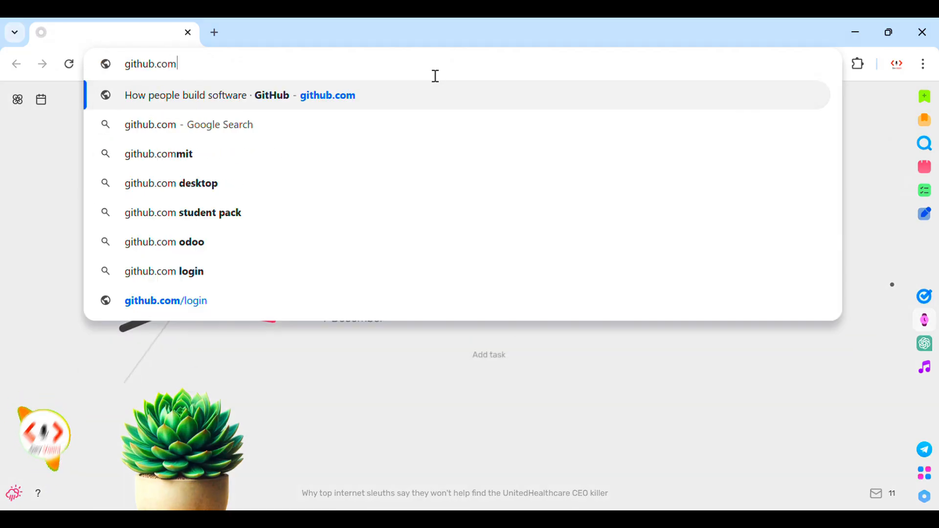
key("Return")
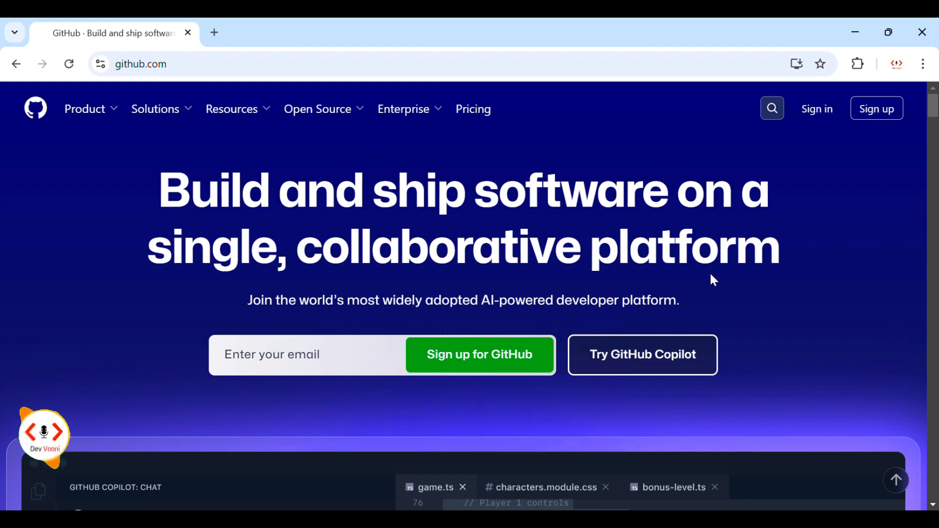
scroll(819, 278, "down", 5)
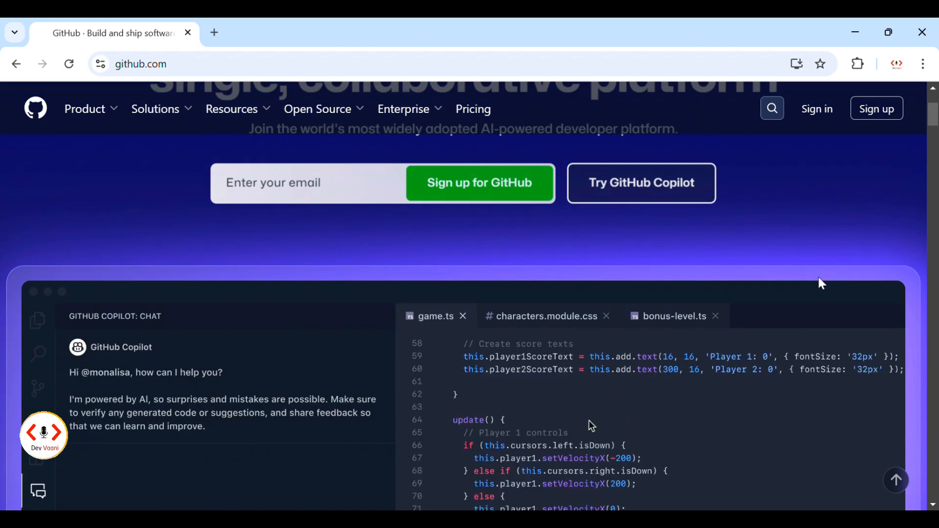
scroll(821, 281, "down", 8)
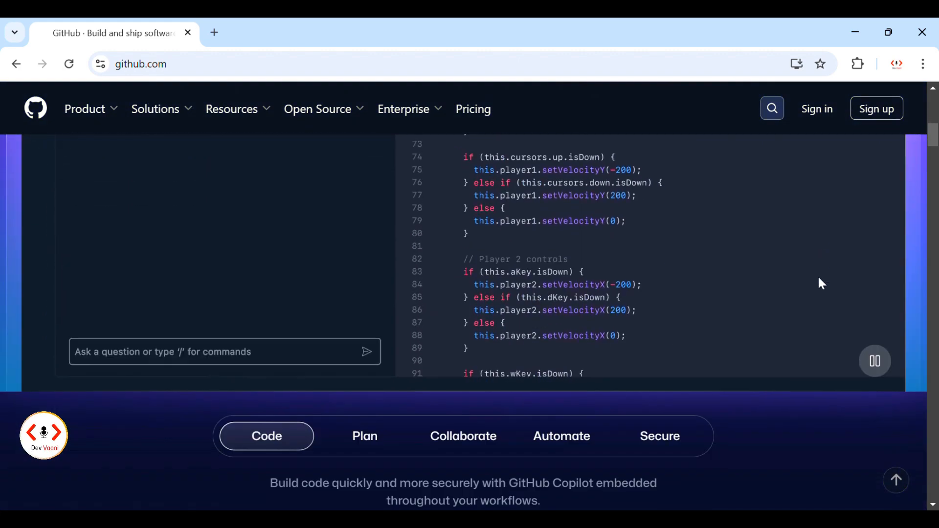
scroll(819, 279, "down", 6)
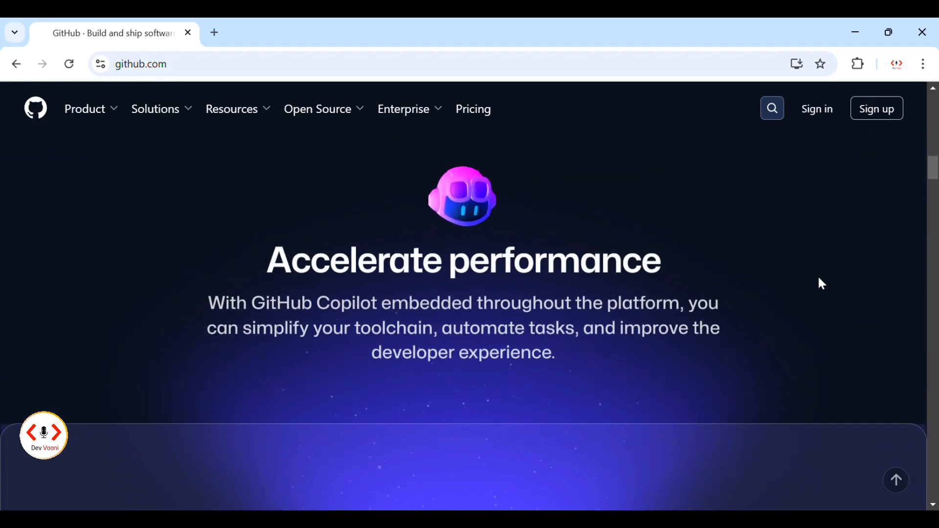
scroll(819, 278, "down", 5)
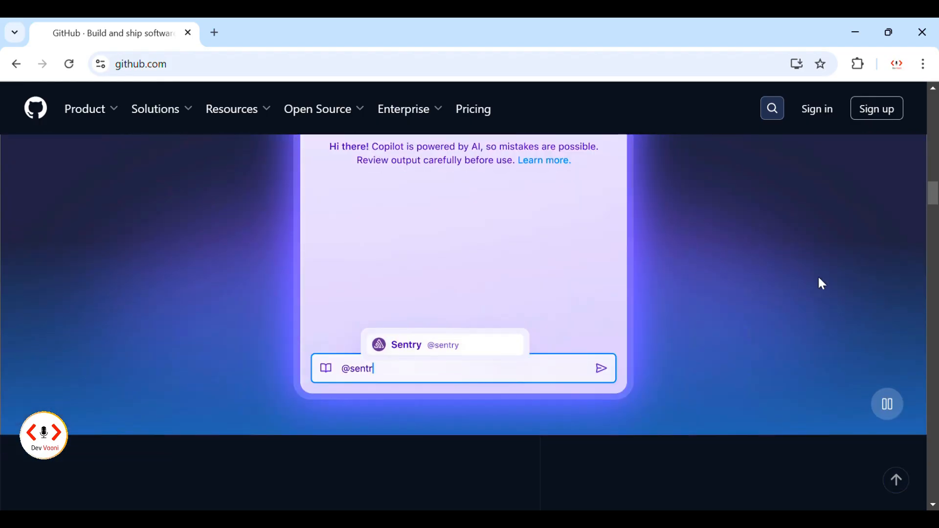
scroll(819, 278, "down", 5)
scroll(820, 283, "down", 18)
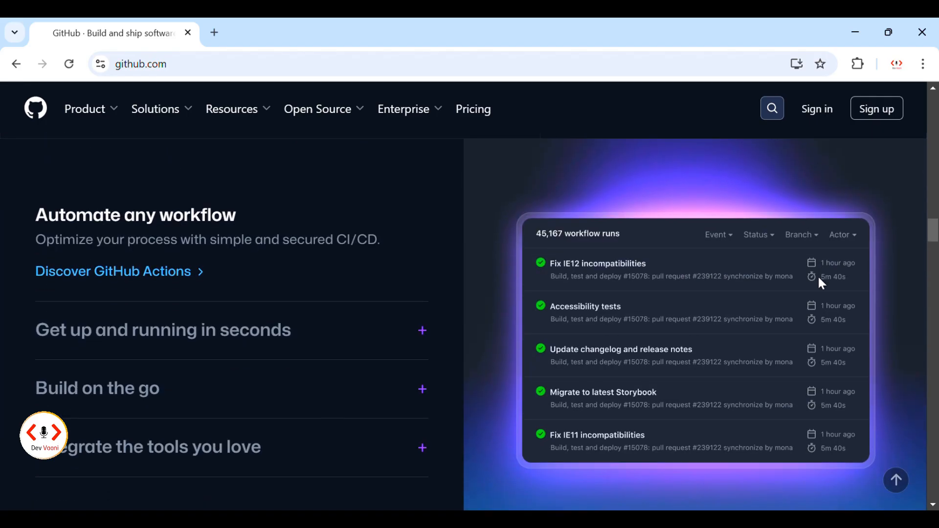
scroll(819, 279, "up", 4)
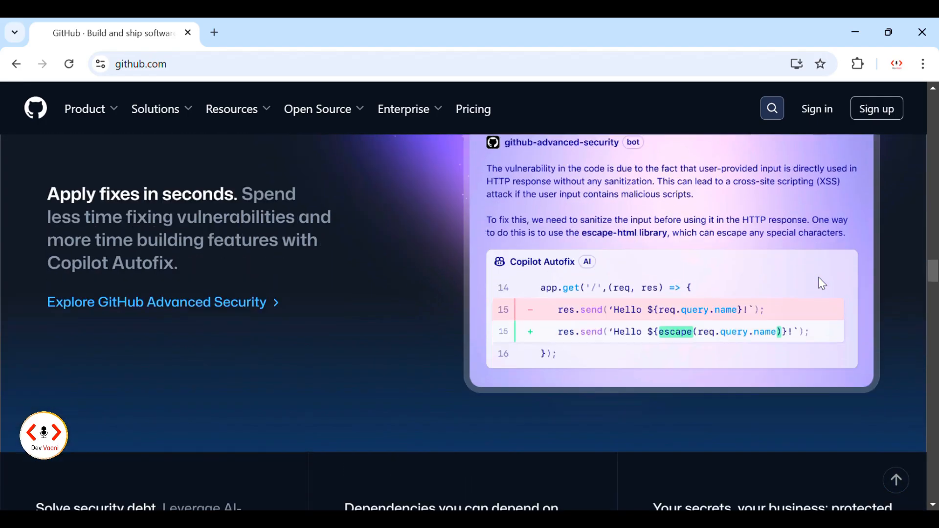
scroll(819, 279, "down", 10)
scroll(821, 281, "down", 10)
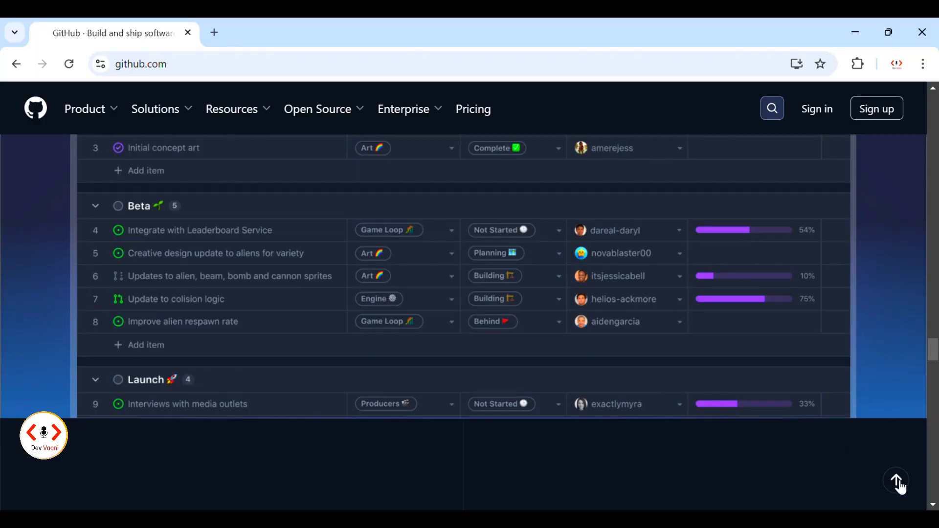
left_click(900, 484)
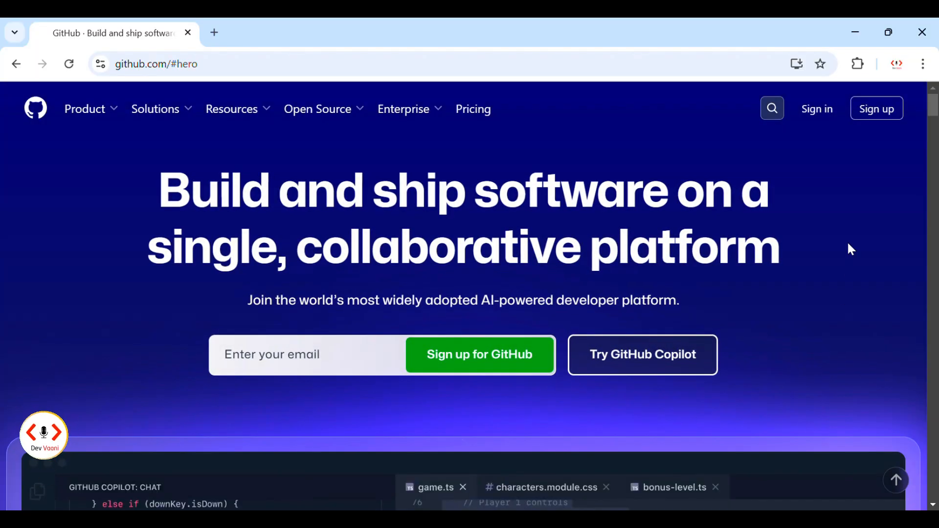
Start GitHub sign-up and submit the account e-mail, a strong password and a username.
left_click(479, 357)
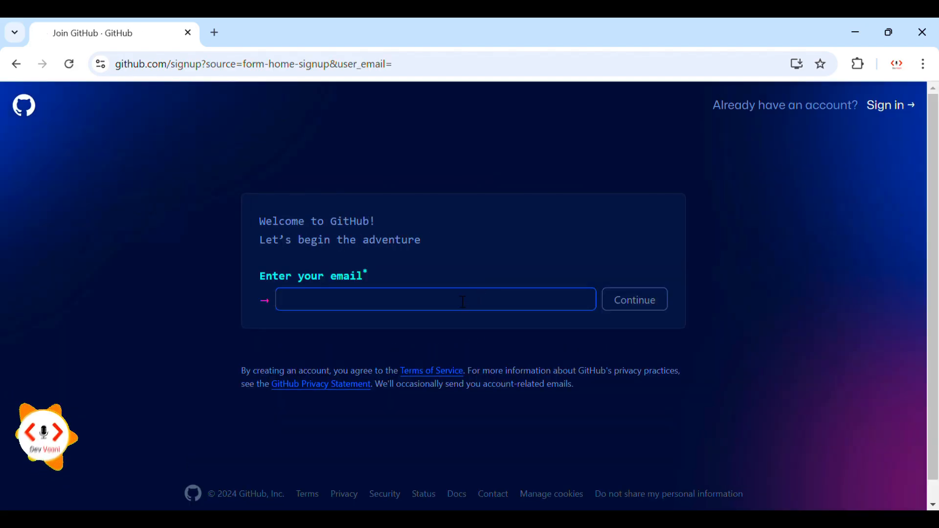
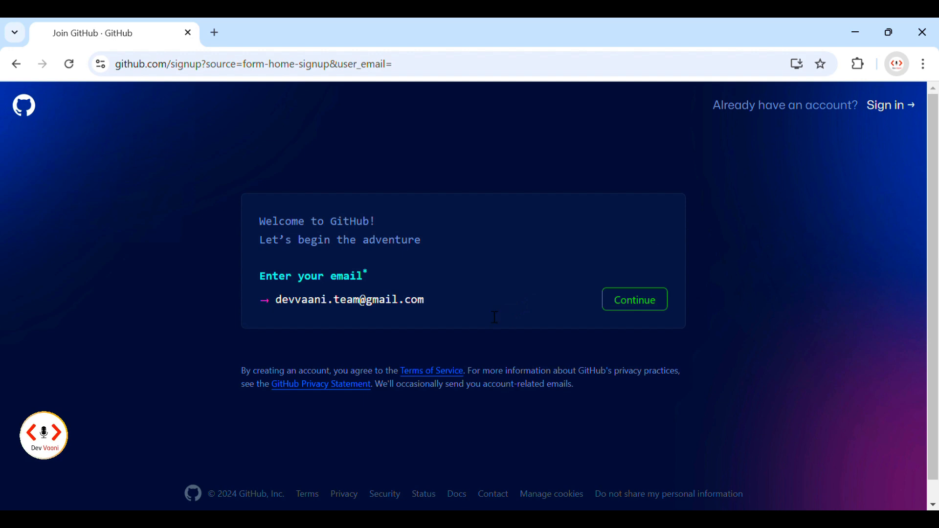
left_click(633, 303)
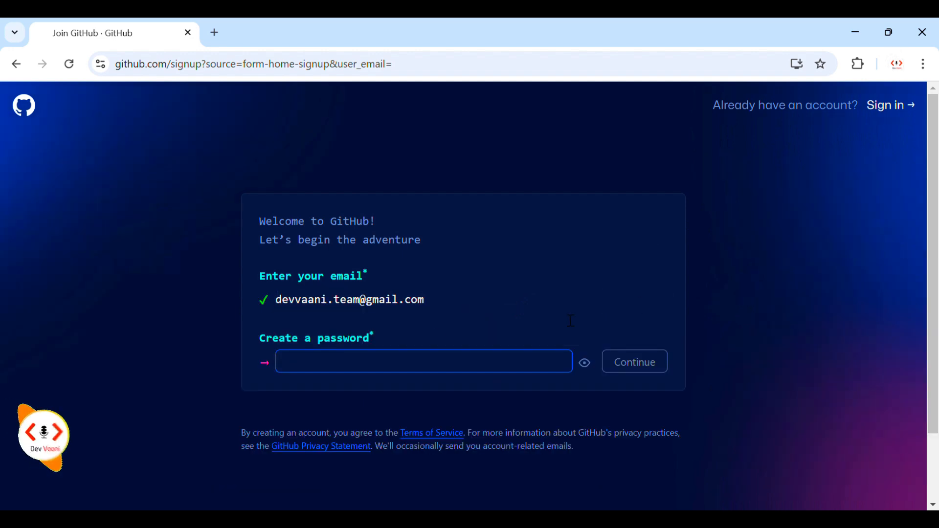
type("••••••••••")
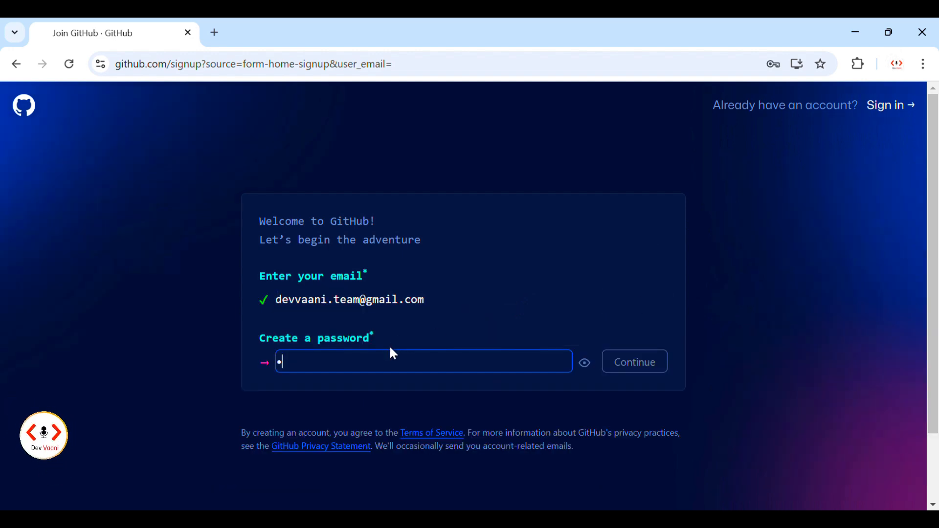
type("•")
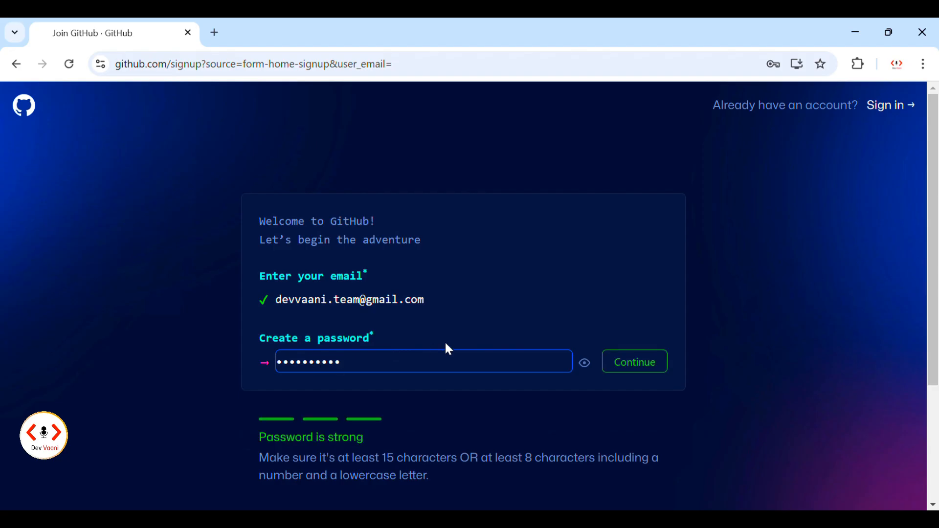
left_click(666, 361)
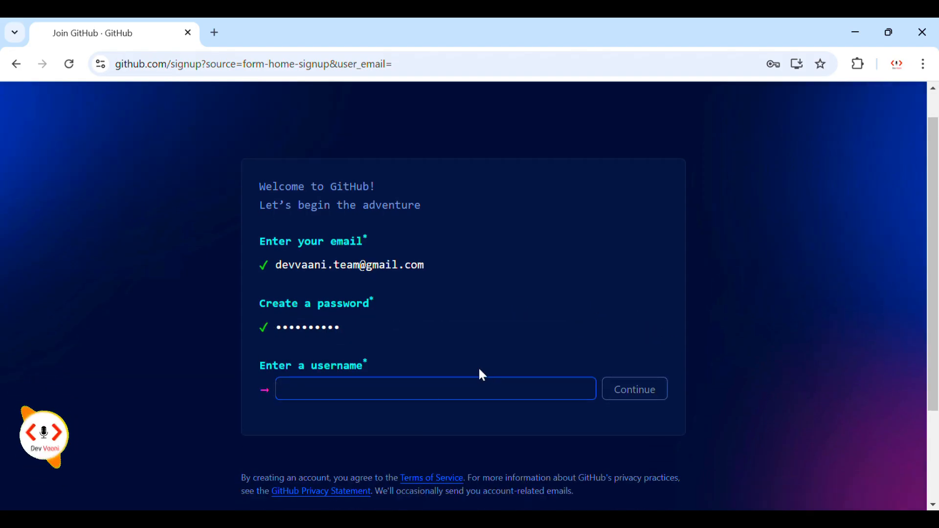
type("d")
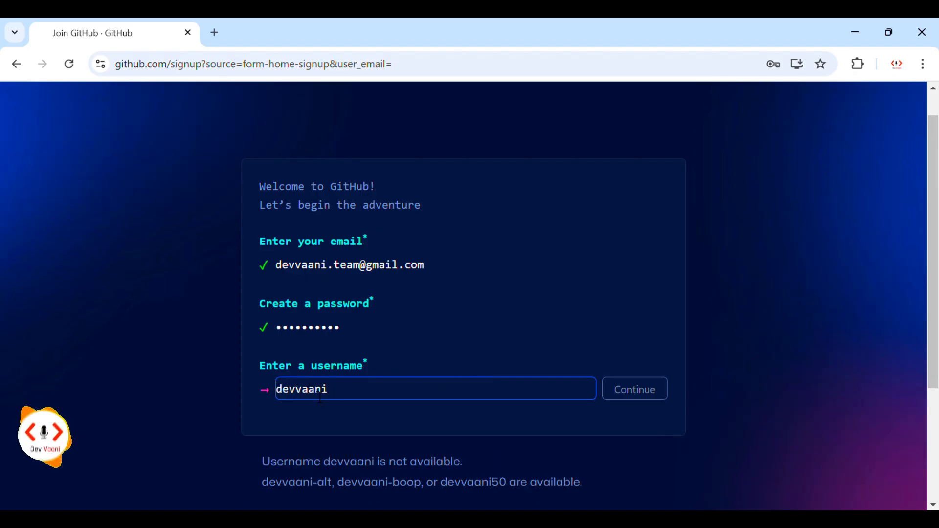
type("95")
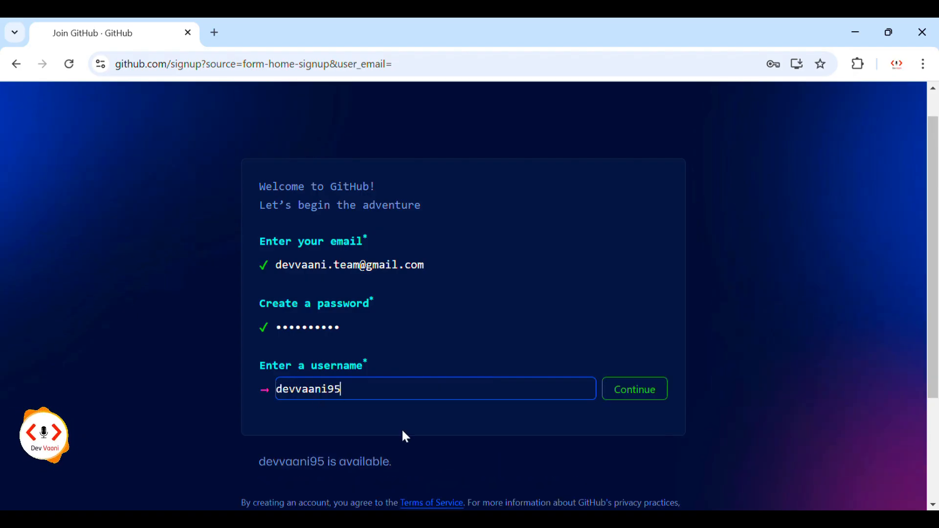
left_click(619, 399)
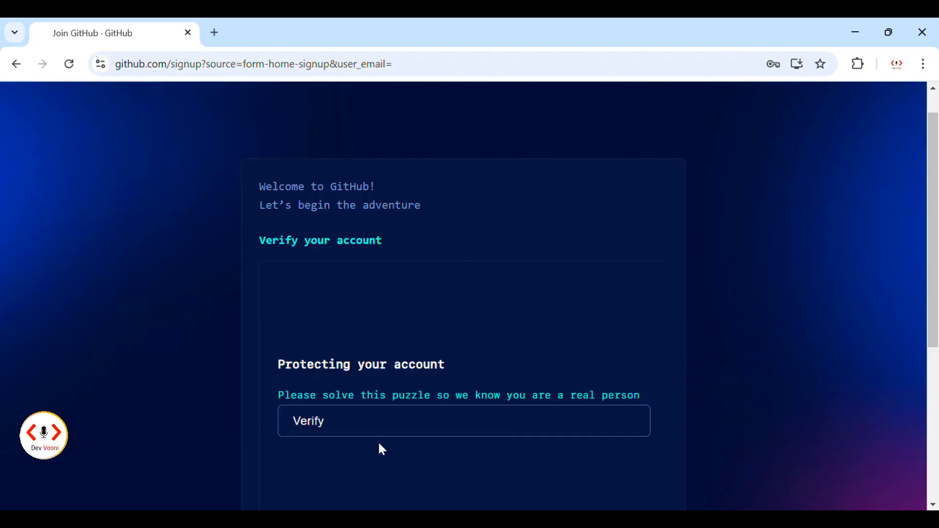
Solve the verification puzzle by rotating the ram twice to match the hand, then submit.
left_click(375, 428)
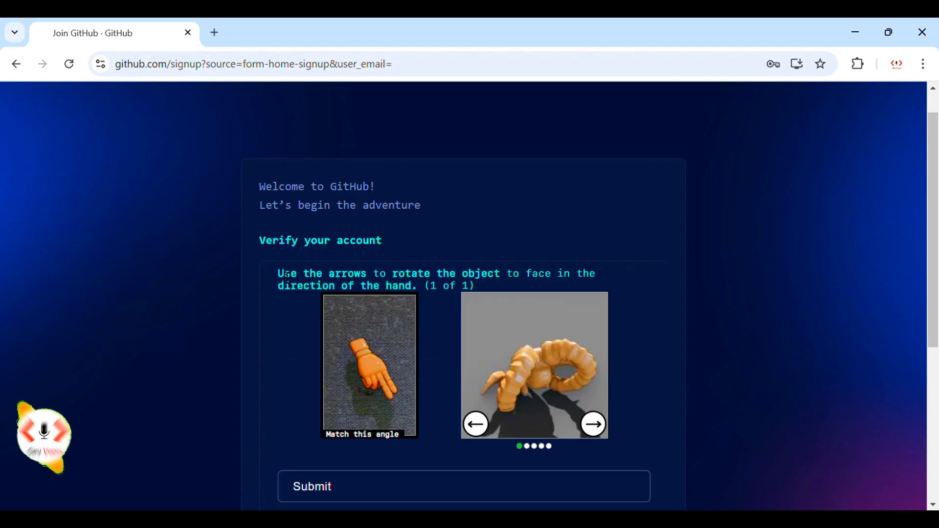
left_click_drag(288, 274, 585, 286)
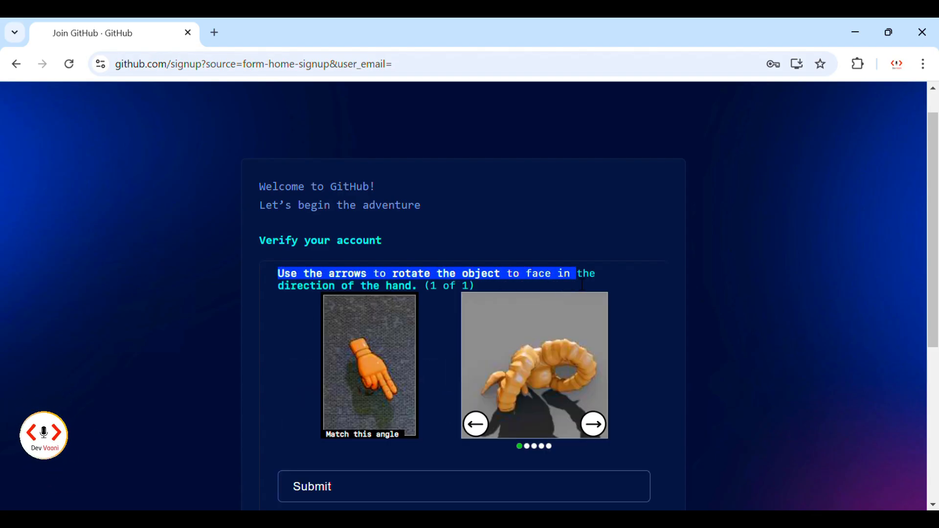
left_click(583, 286)
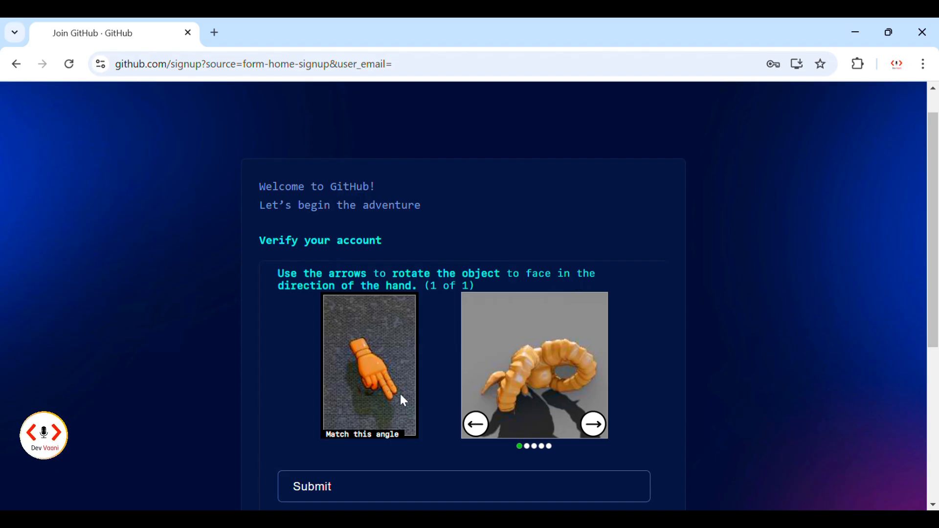
left_click(608, 426)
left_click(608, 426)
left_click(608, 427)
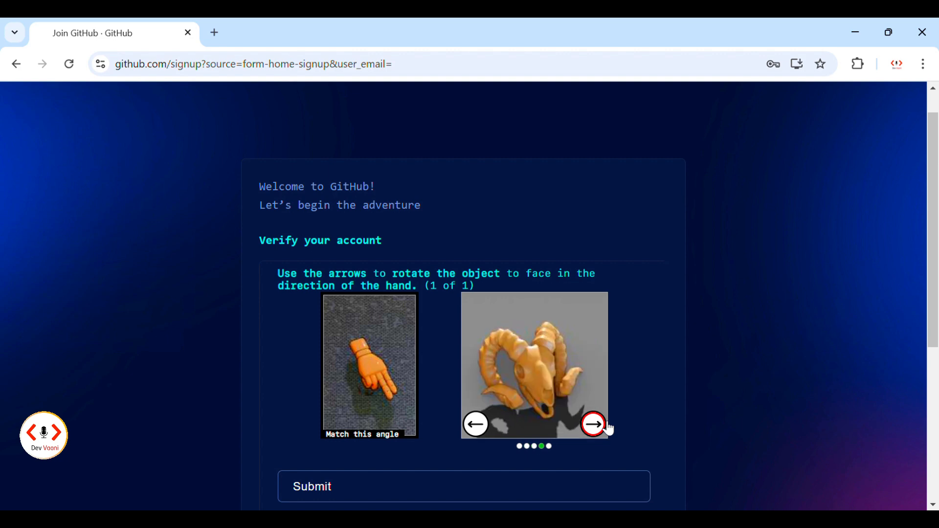
scroll(409, 440, "down", 1)
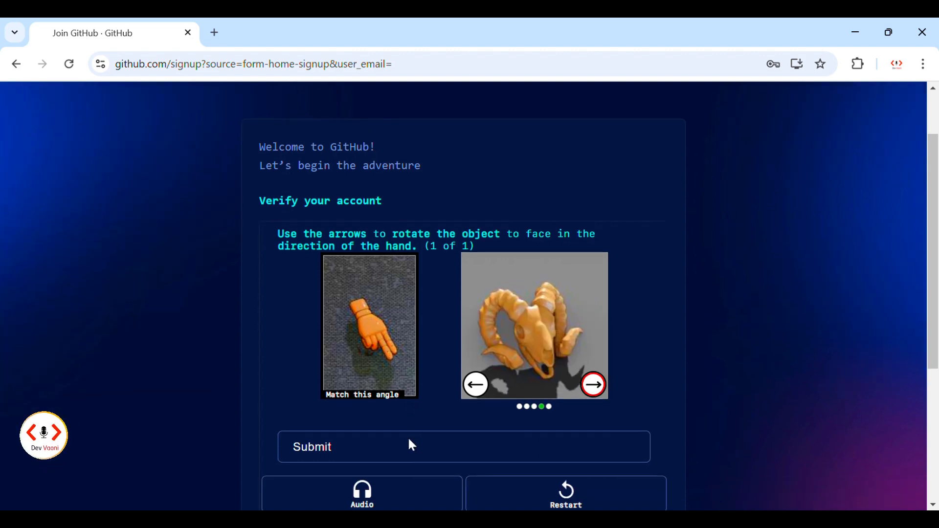
left_click(409, 439)
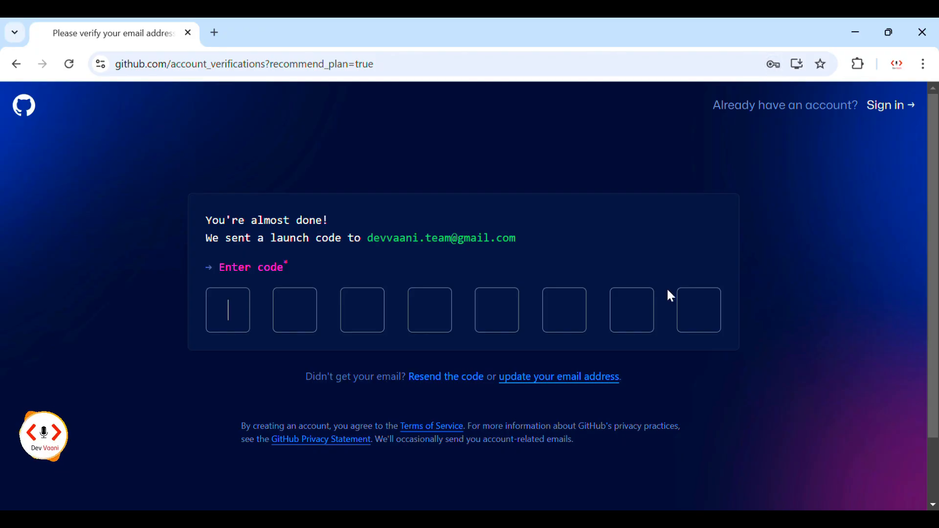
Open Gmail in a new browser tab.
left_click(215, 32)
type("gmail.c")
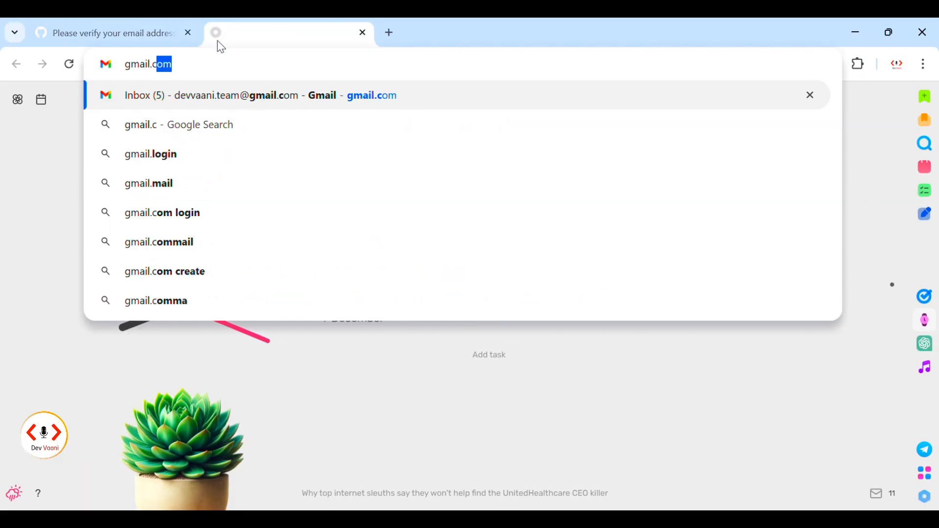
key("Return")
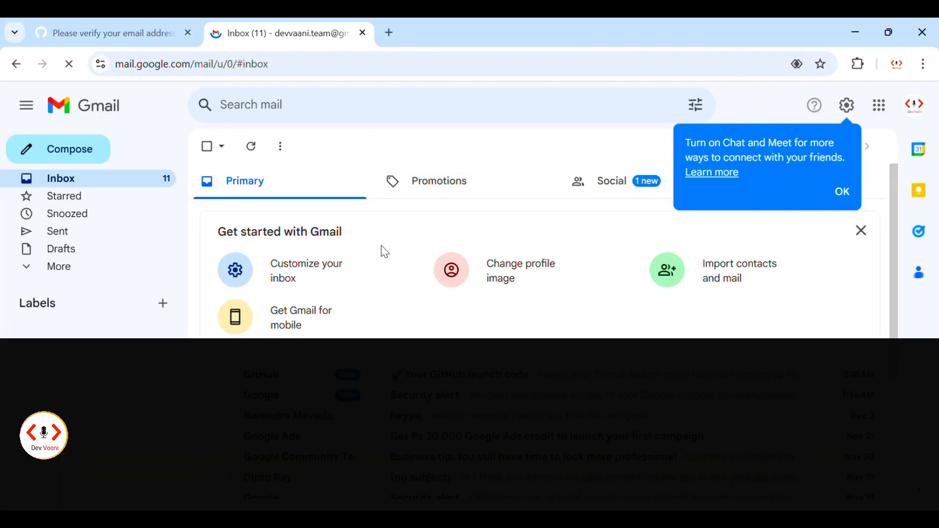
Open the 'Your GitHub launch code' email and read the eight-digit code.
scroll(447, 321, "down", 1)
left_click(446, 322)
scroll(446, 322, "down", 2)
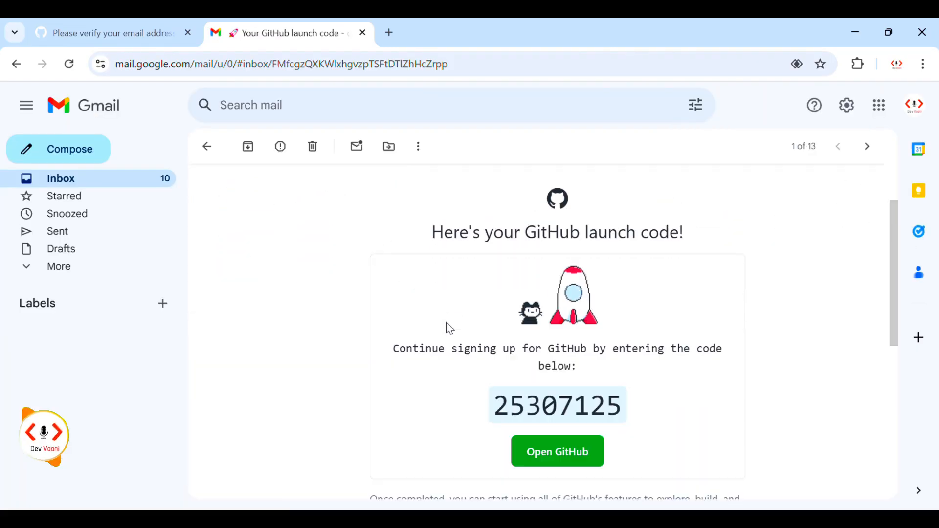
left_click_drag(502, 406, 562, 406)
left_click(522, 409)
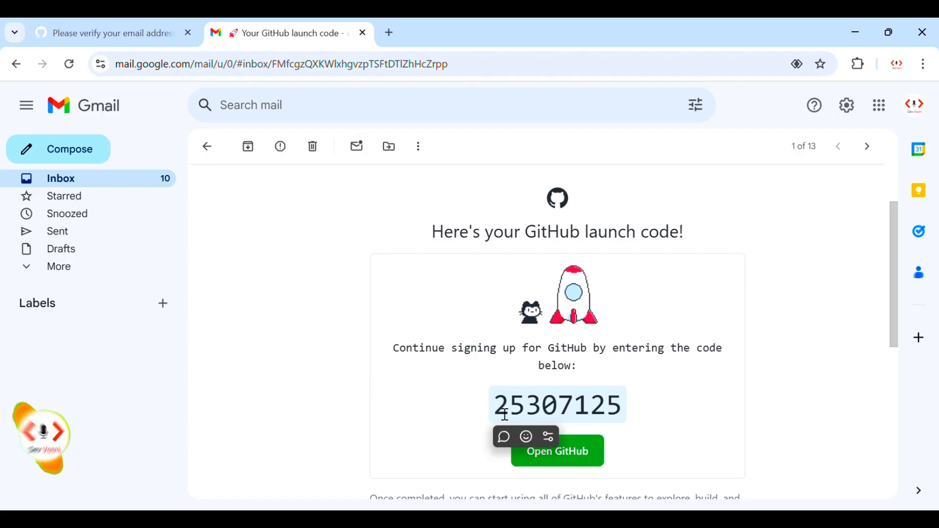
Enter the emailed launch code on GitHub and sign in to the new account.
left_click(136, 31)
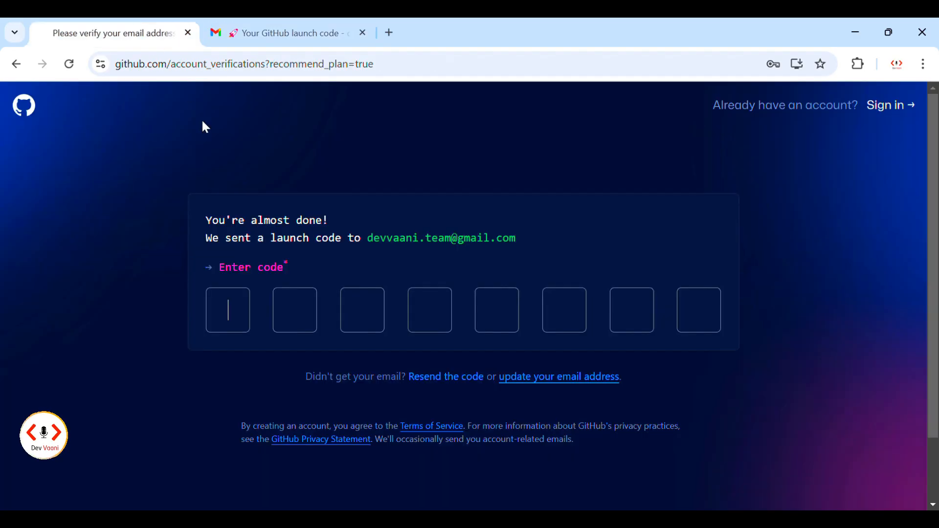
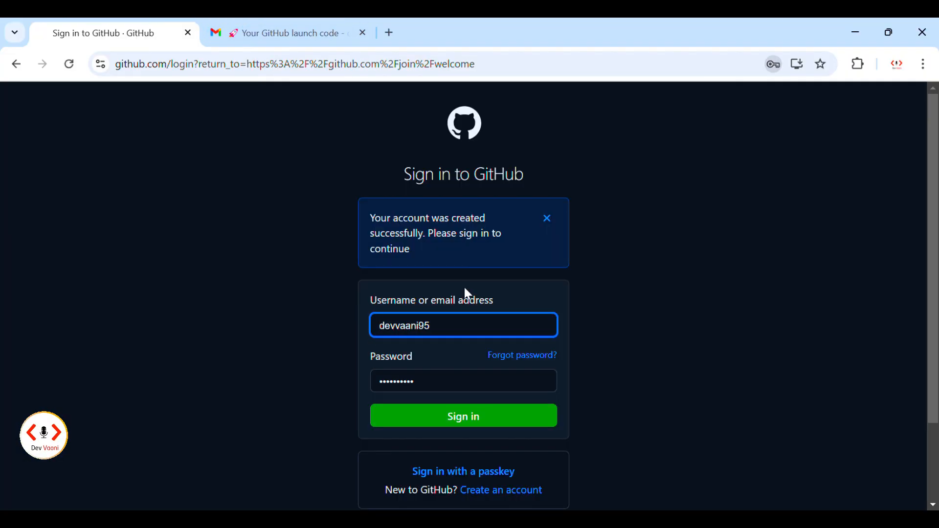
scroll(504, 394, "down", 1)
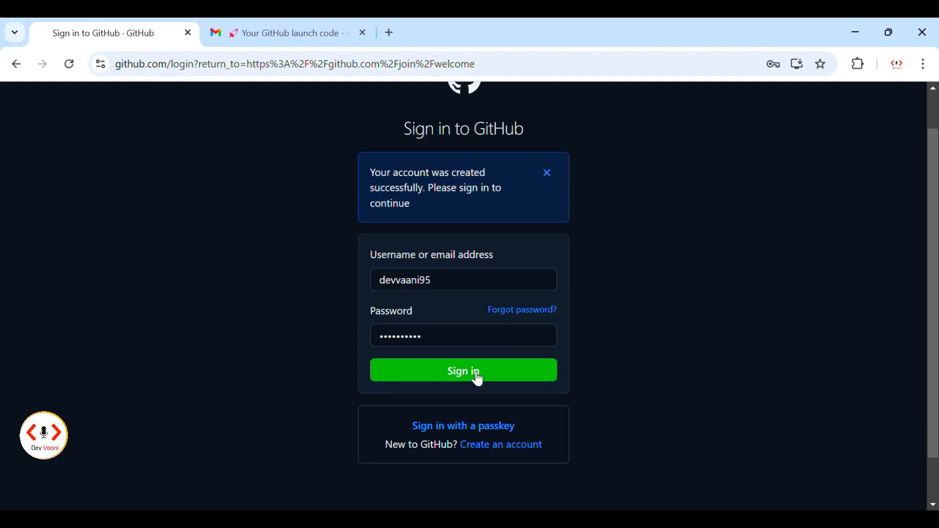
left_click(478, 377)
Answer onboarding as Student, team size 10-20, with Start a new project and Use GitHub Copilot goals.
scroll(471, 373, "down", 1)
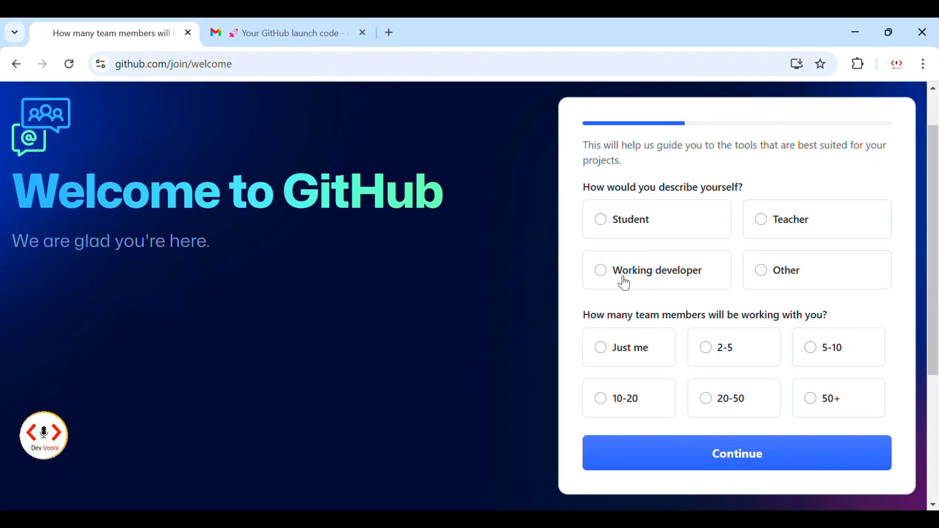
left_click(611, 280)
left_click(614, 231)
scroll(617, 329, "down", 3)
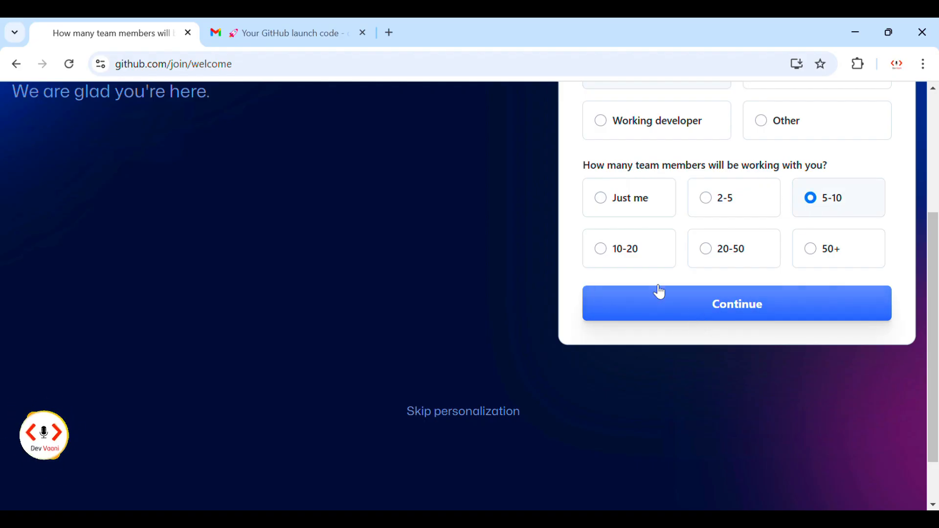
left_click(605, 251)
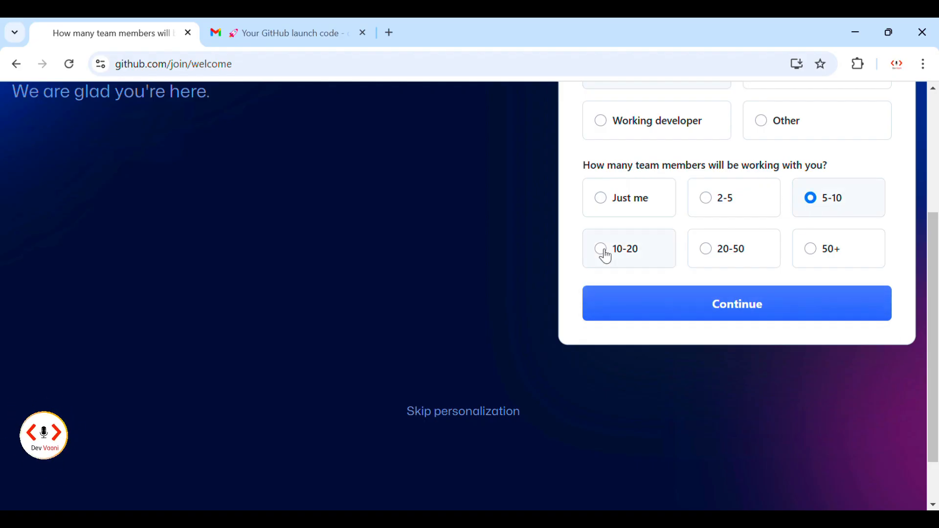
left_click(675, 301)
left_click(601, 232)
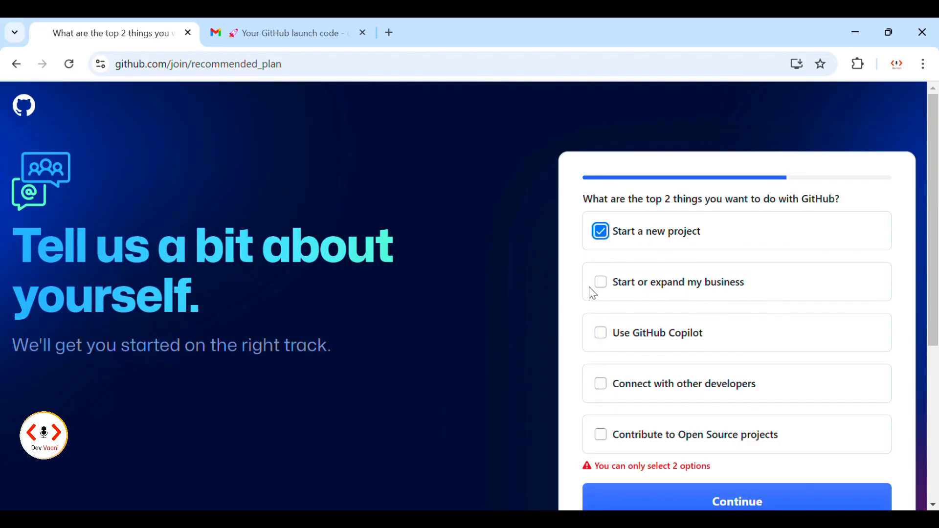
left_click(601, 333)
Continue to the recommended plan page and finish onboarding on the Free plan.
left_click(660, 499)
scroll(658, 427, "down", 2)
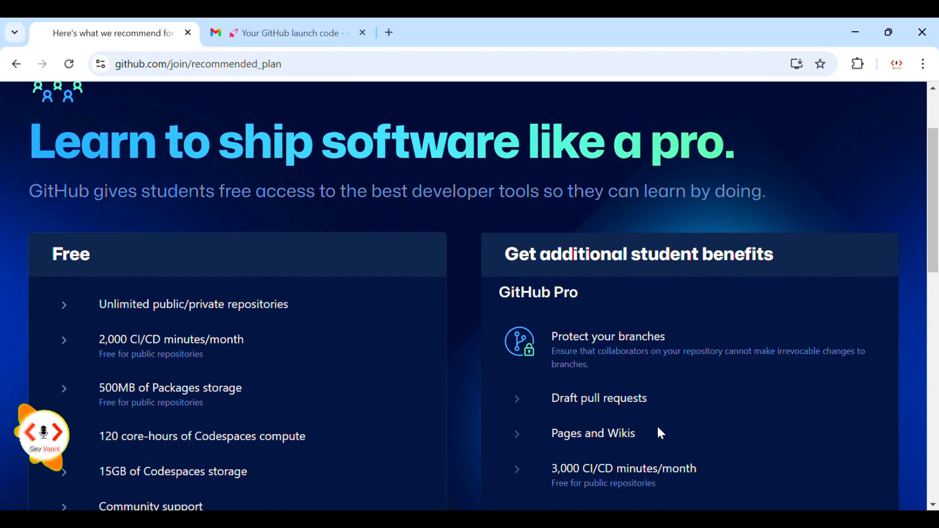
scroll(663, 434, "down", 1)
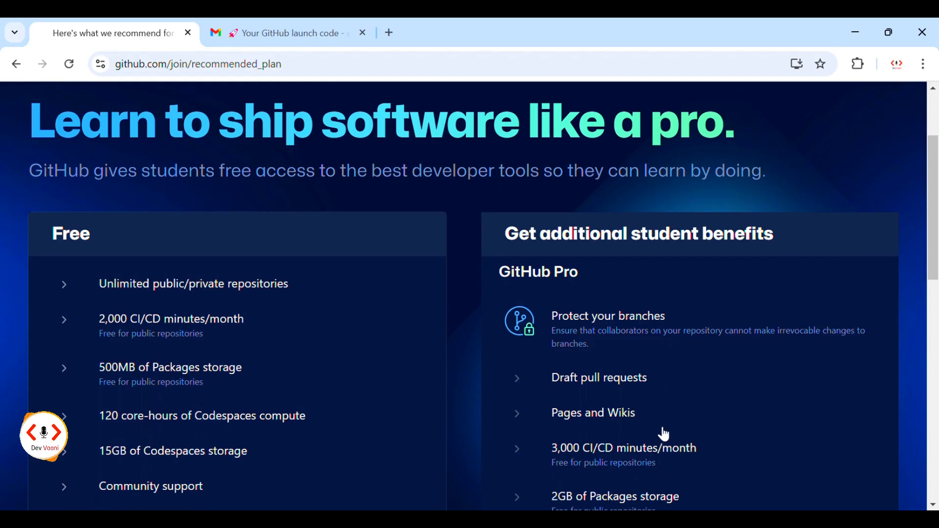
scroll(664, 435, "down", 3)
scroll(664, 435, "down", 8)
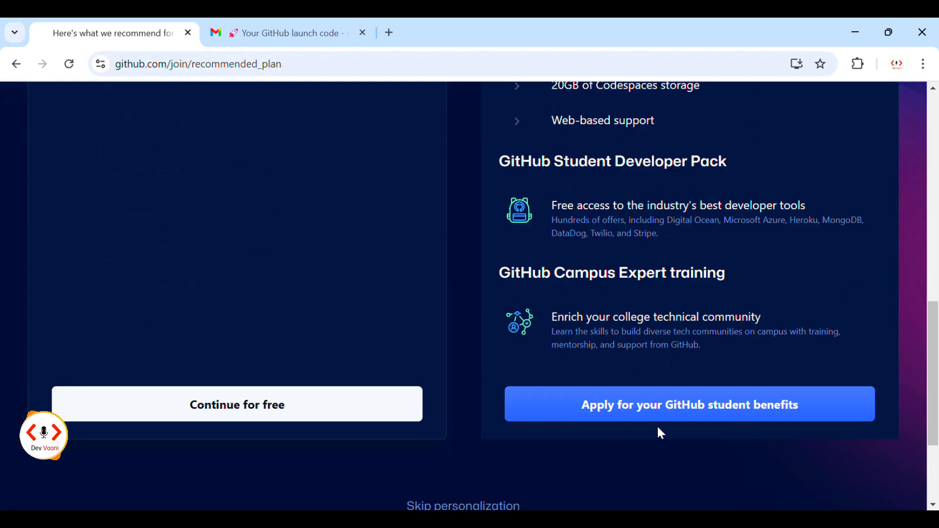
scroll(664, 434, "up", 1)
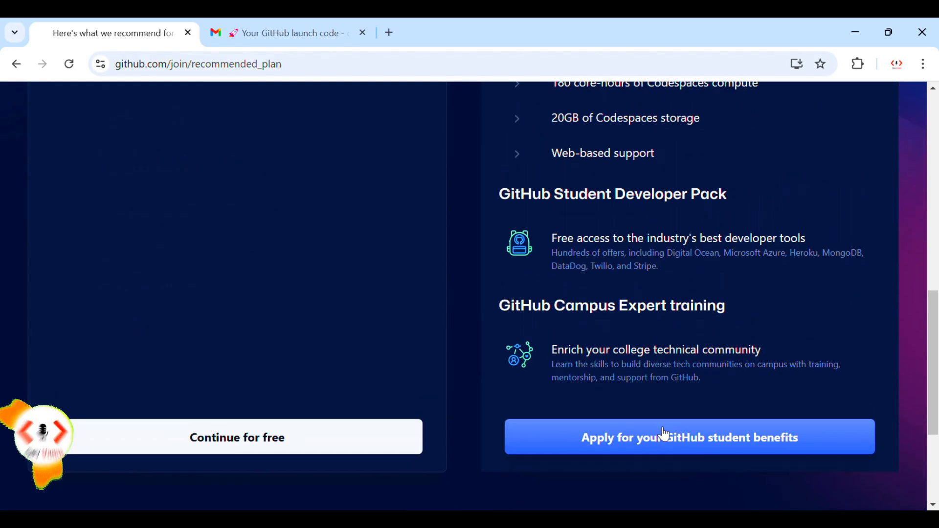
left_click(336, 459)
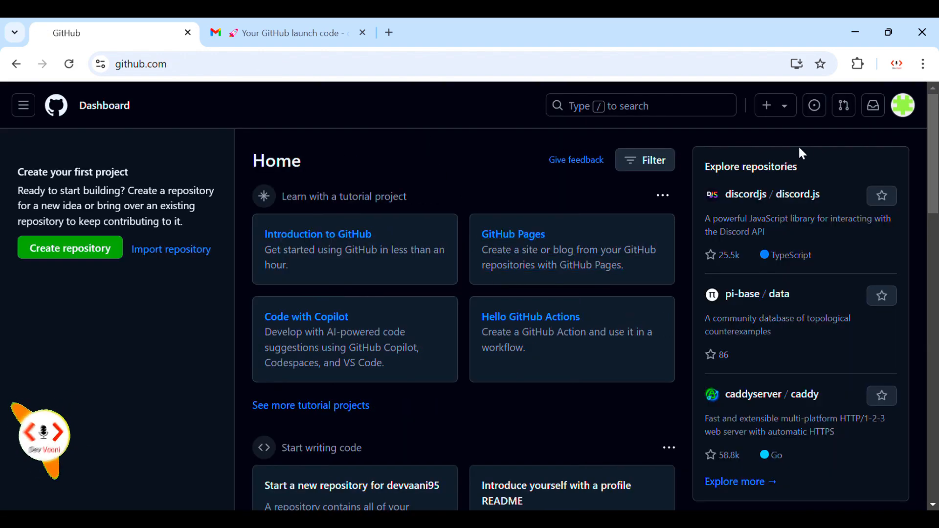
Open the public profile settings, draft a bio and set pronouns to he/him.
left_click(904, 105)
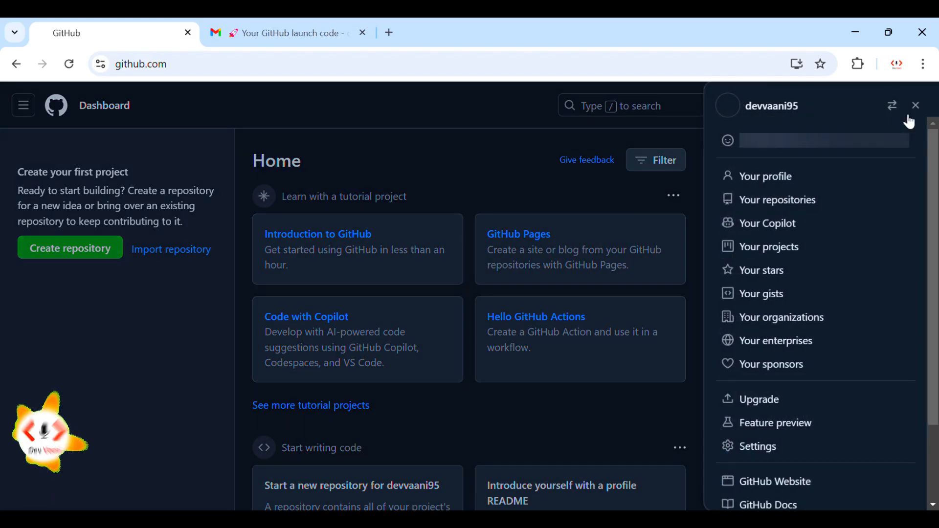
left_click(829, 186)
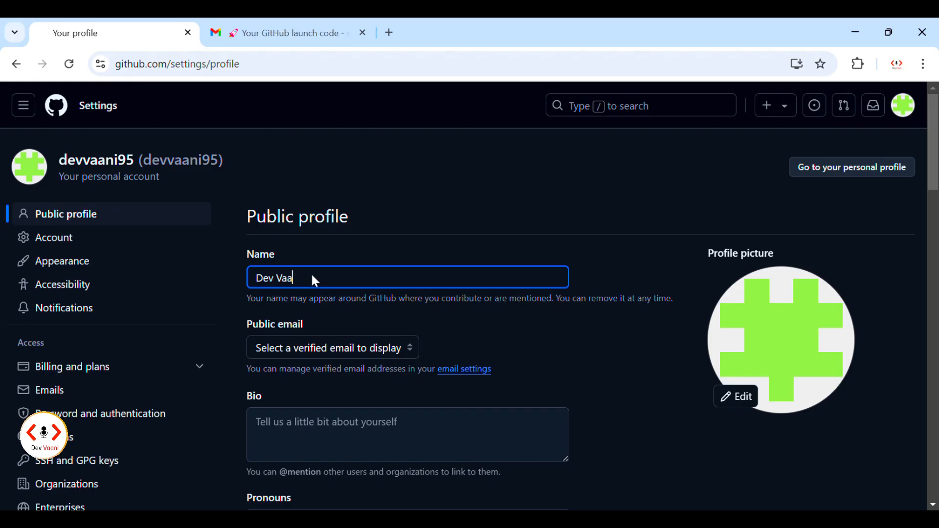
type("ni")
scroll(328, 318, "down", 1)
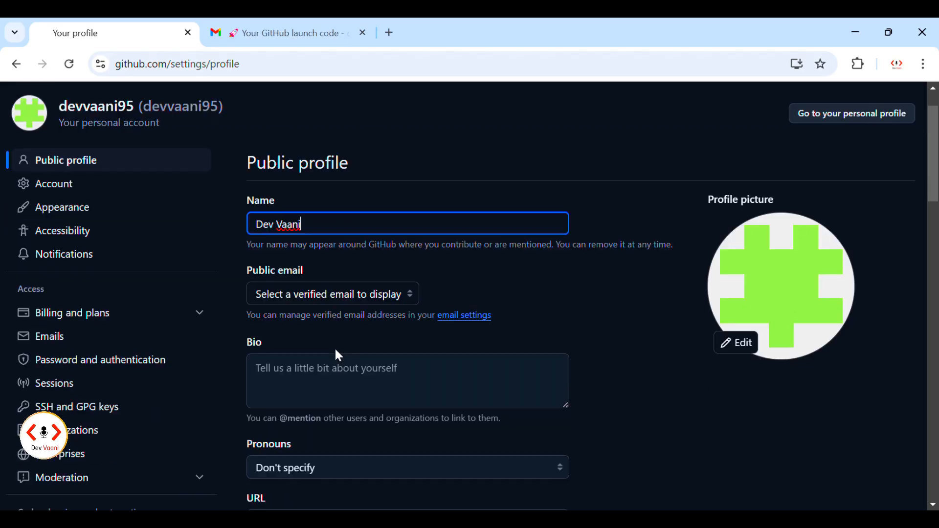
left_click(335, 357)
scroll(347, 363, "down", 1)
type("I am Soft")
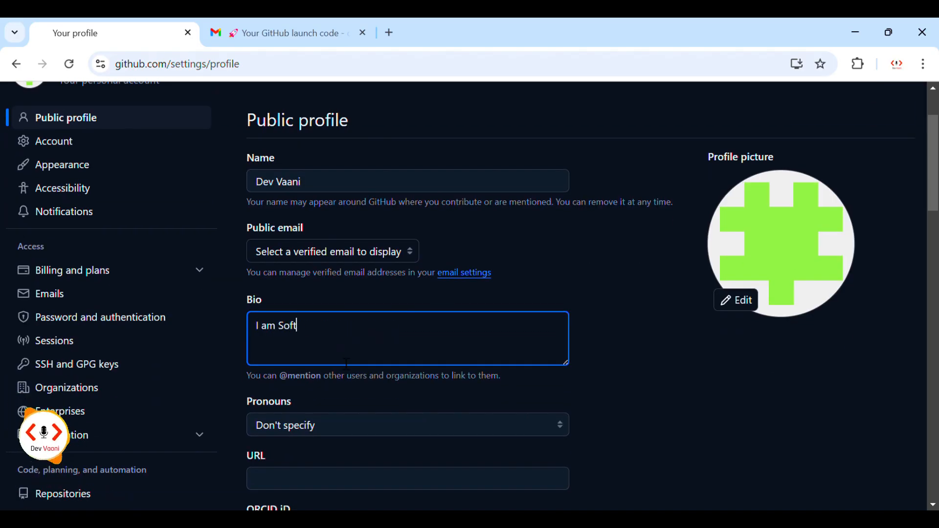
type("ware Developer...")
scroll(347, 363, "down", 3)
left_click(442, 297)
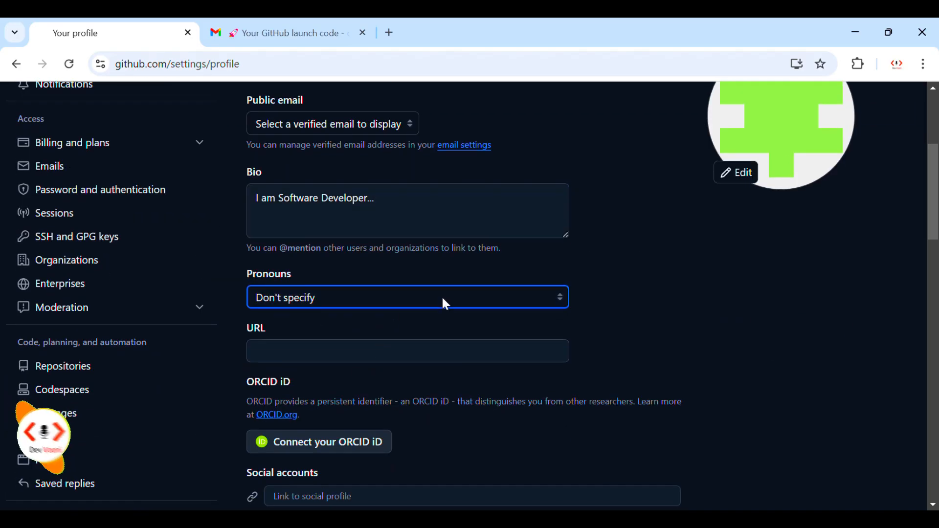
left_click(350, 353)
scroll(347, 340, "down", 1)
scroll(347, 340, "up", 5)
Upload a new profile picture, enter the display name, bio 'I am a software developer.', and save.
left_click(744, 398)
left_click(407, 304)
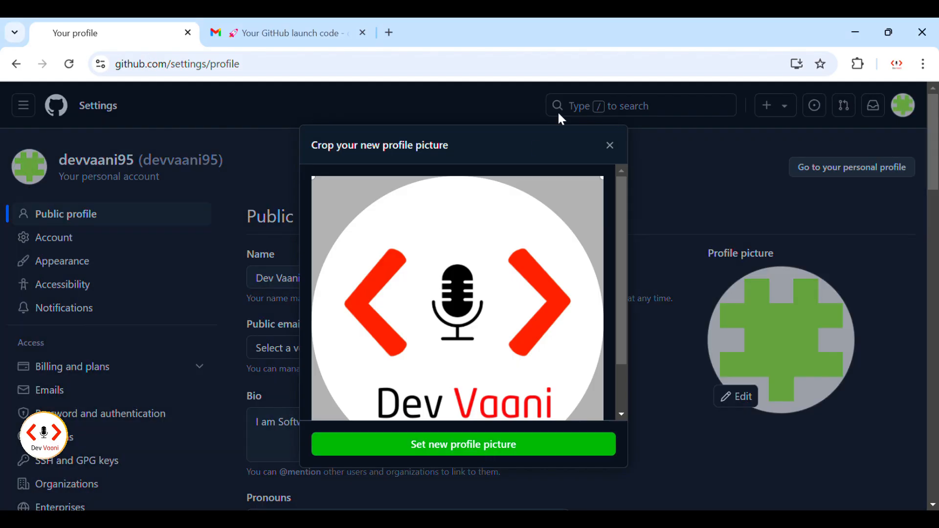
key("Return")
left_click(512, 321)
type("Dev V")
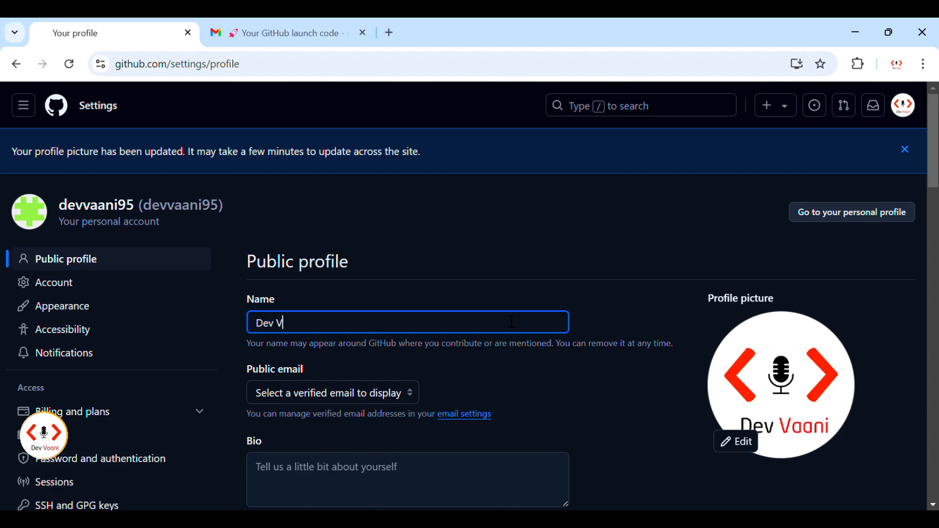
type("aani")
scroll(489, 322, "down", 3)
left_click(448, 322)
type("I am a soft")
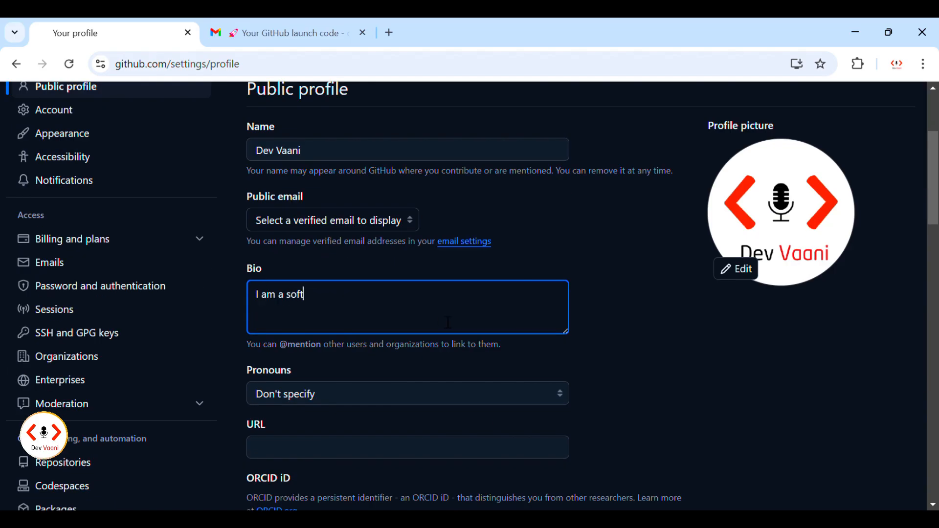
type("ware developer.")
scroll(316, 203, "down", 12)
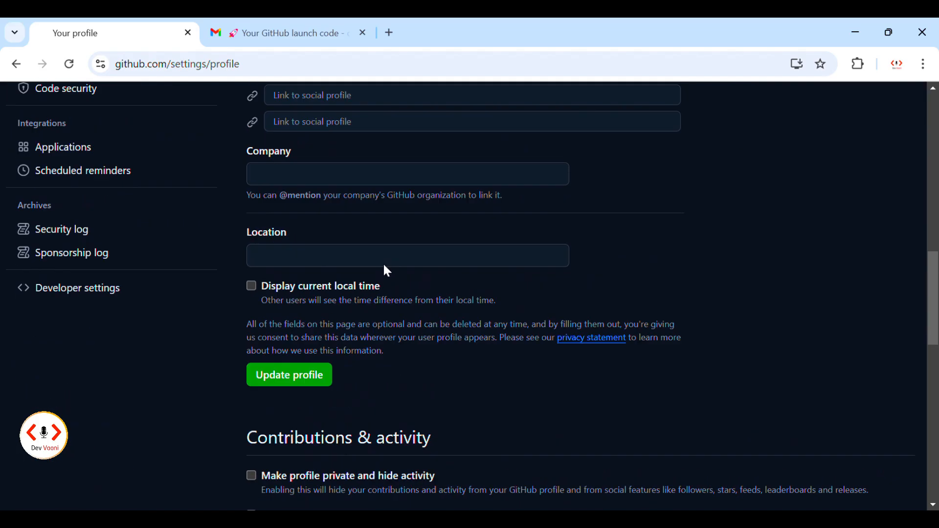
left_click(303, 267)
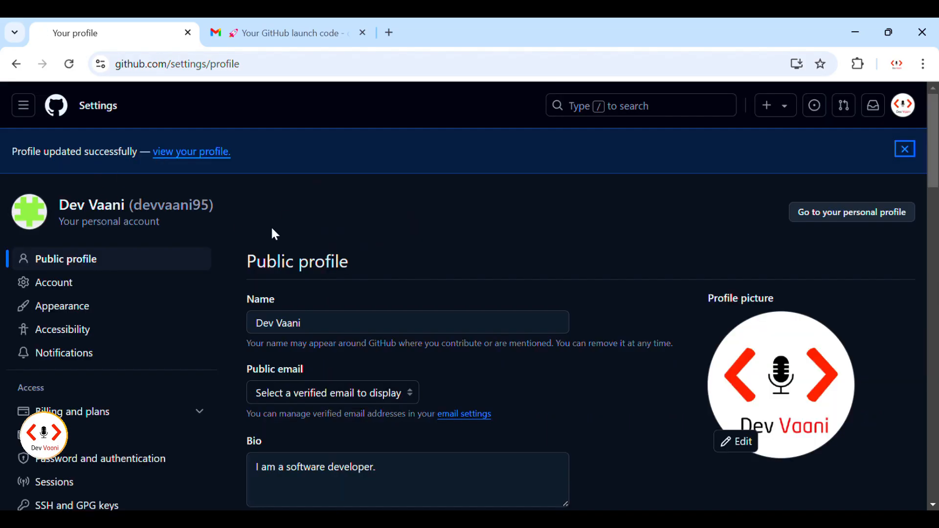
In Appearance settings, try several day and night themes, leaving the day theme on Dark default.
left_click(197, 151)
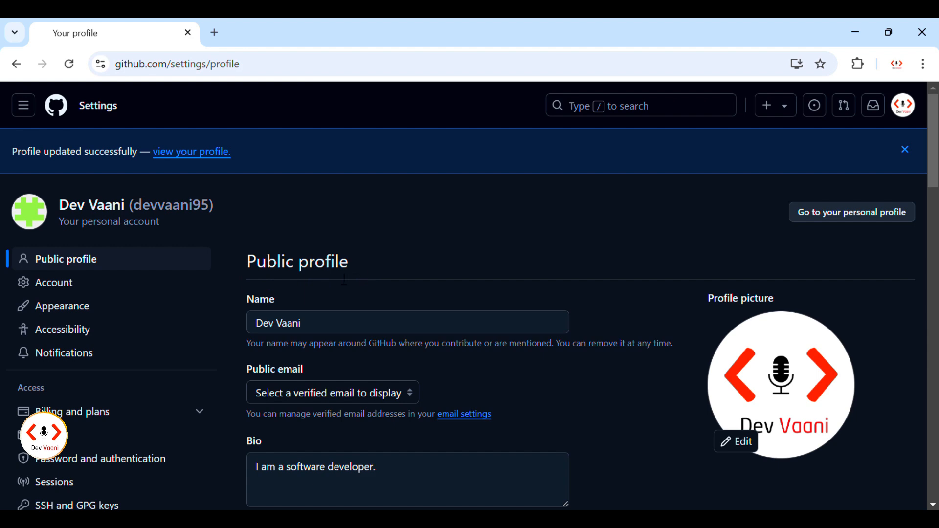
left_click(102, 311)
scroll(393, 282, "down", 3)
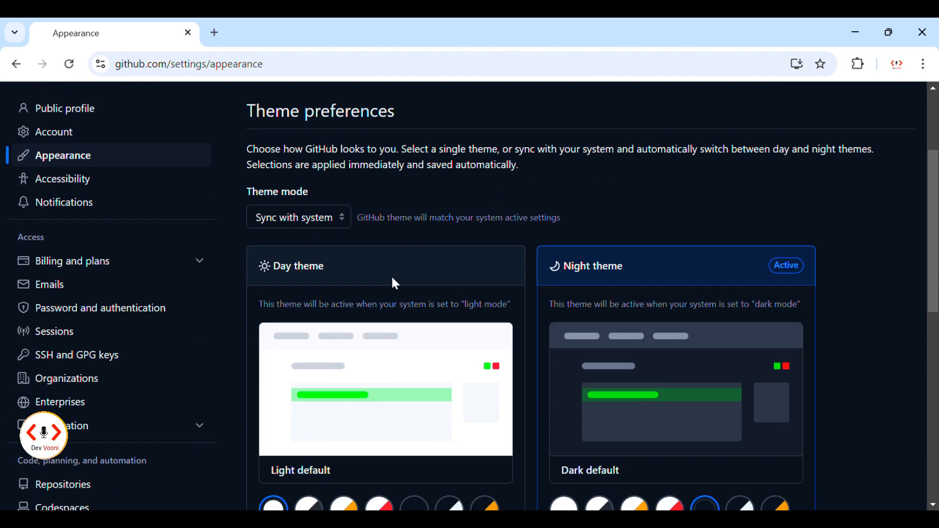
scroll(396, 284, "down", 2)
left_click(599, 399)
left_click(635, 399)
left_click(705, 399)
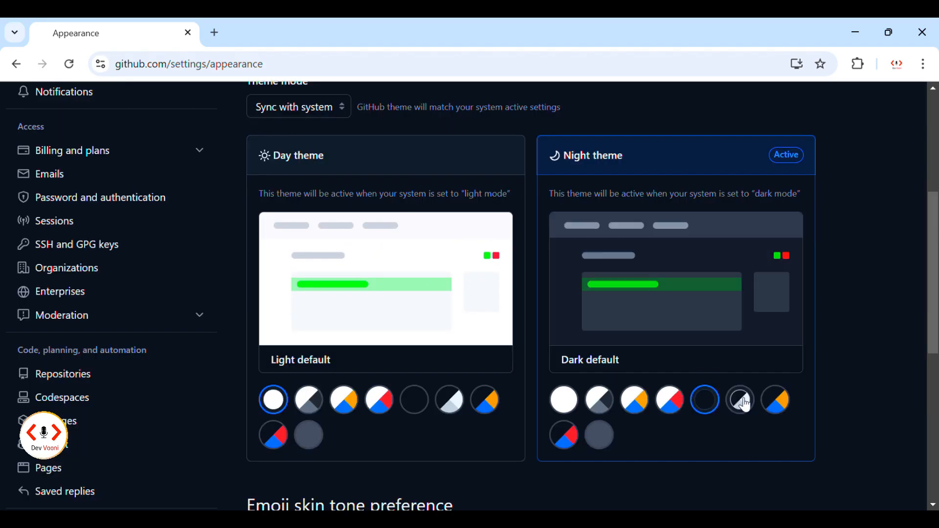
left_click(600, 435)
left_click(309, 400)
left_click(576, 404)
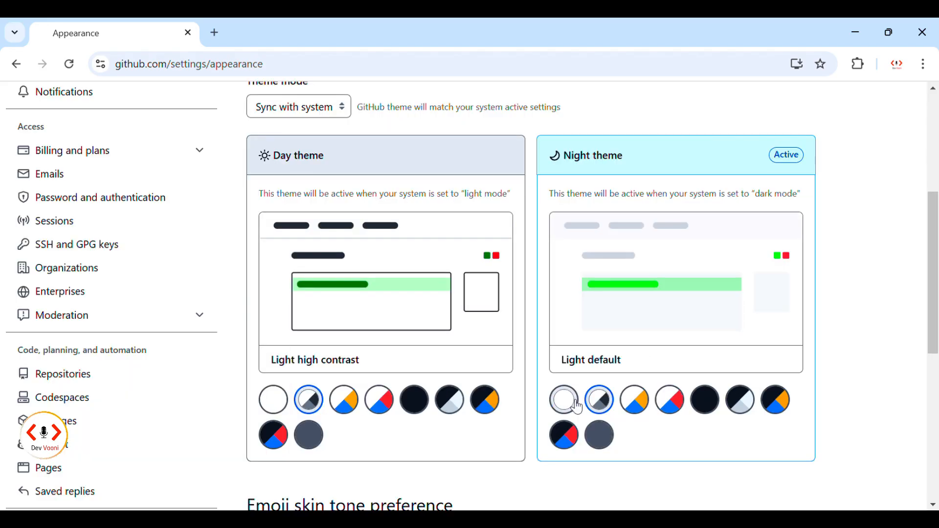
left_click(308, 435)
left_click(414, 399)
Choose the light emoji skin tone.
scroll(386, 364, "up", 2)
scroll(387, 366, "down", 7)
scroll(387, 368, "up", 1)
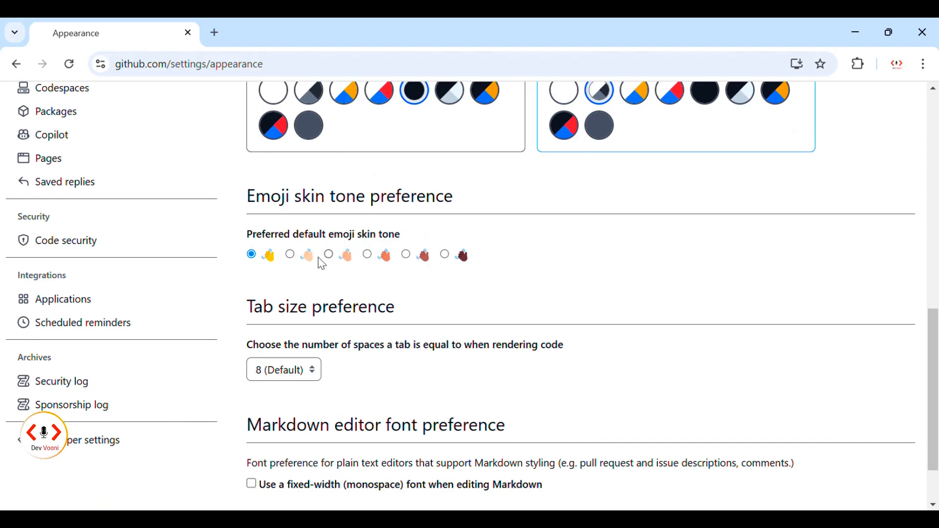
left_click(291, 256)
scroll(274, 308, "down", 2)
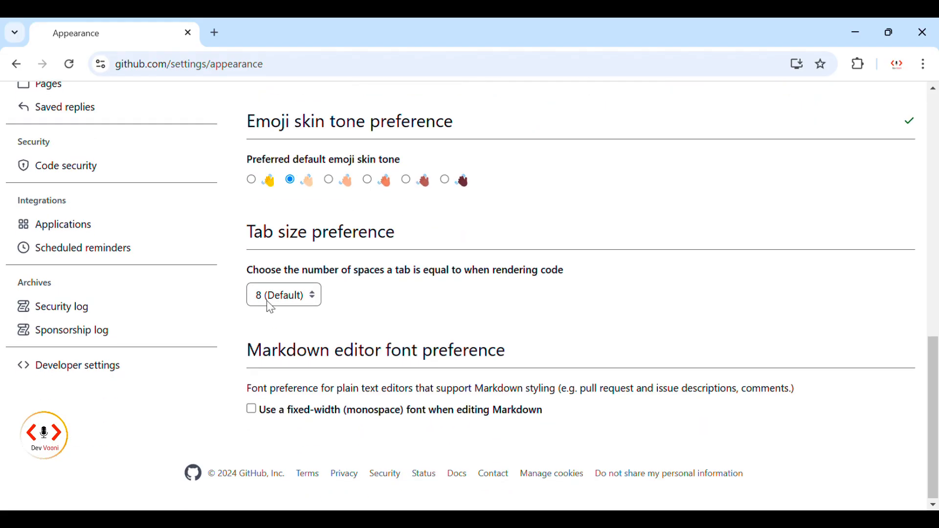
scroll(267, 300, "up", 12)
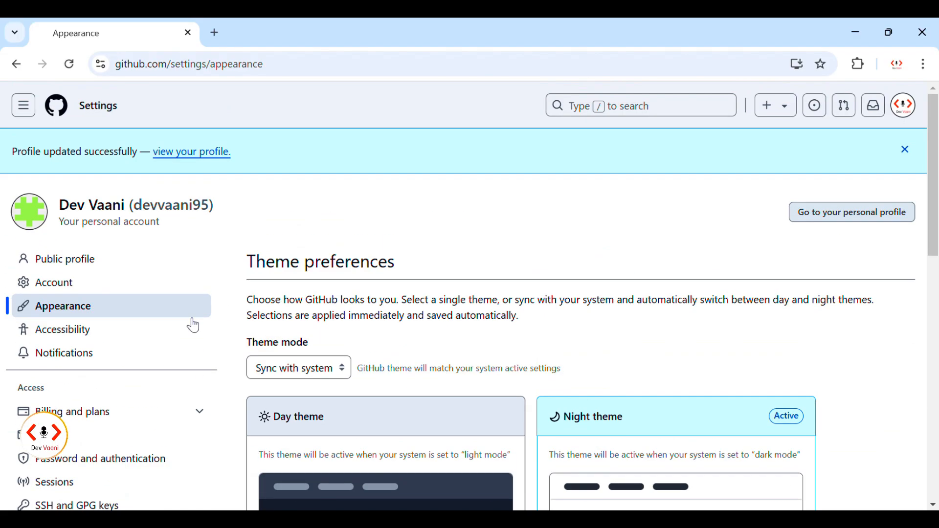
Open the Accessibility settings and scroll through its options.
left_click(112, 341)
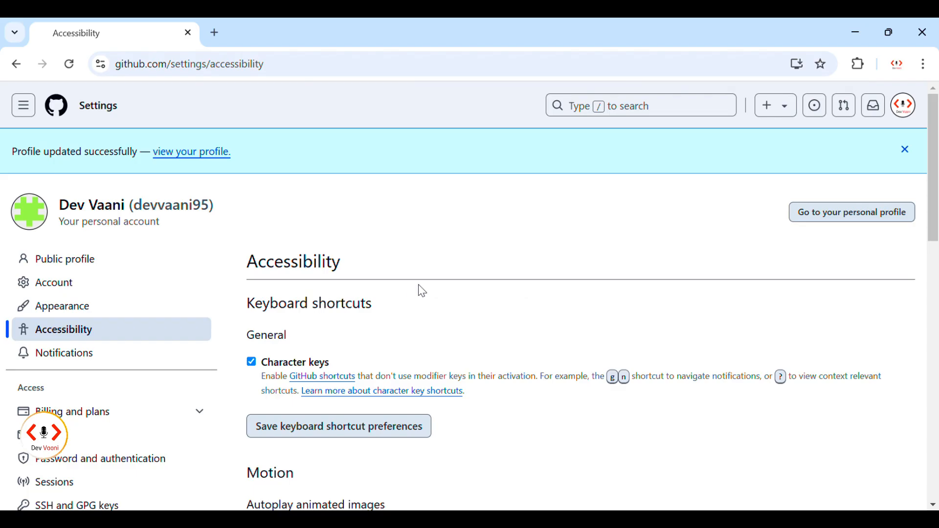
scroll(423, 290, "down", 2)
scroll(424, 290, "down", 2)
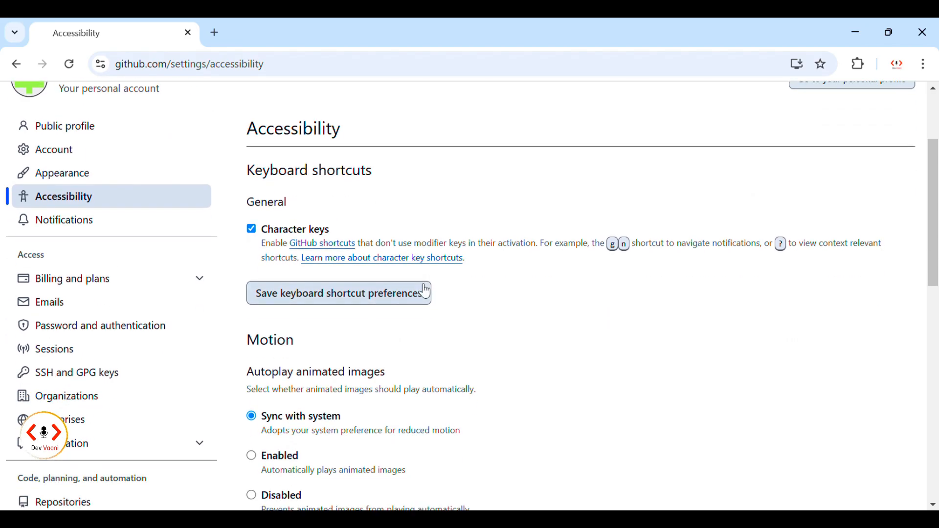
scroll(420, 290, "down", 3)
scroll(420, 290, "up", 3)
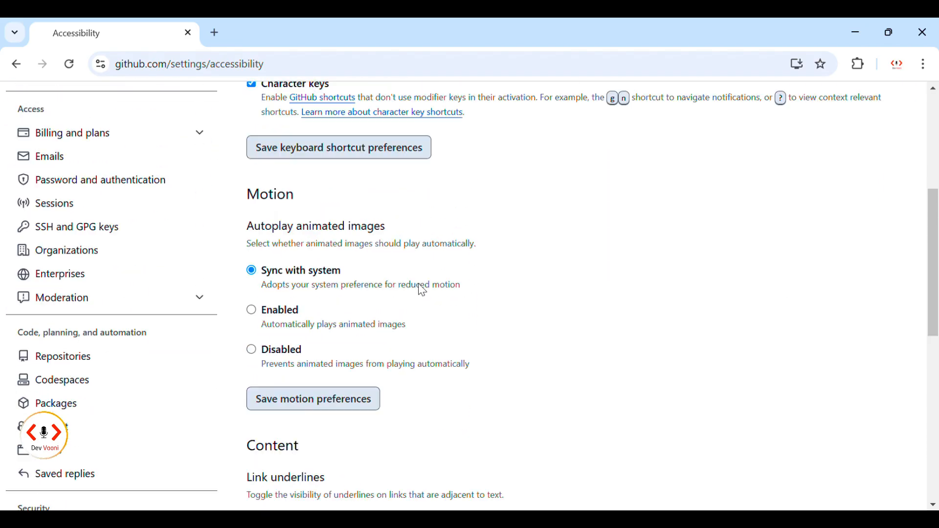
scroll(152, 313, "down", 3)
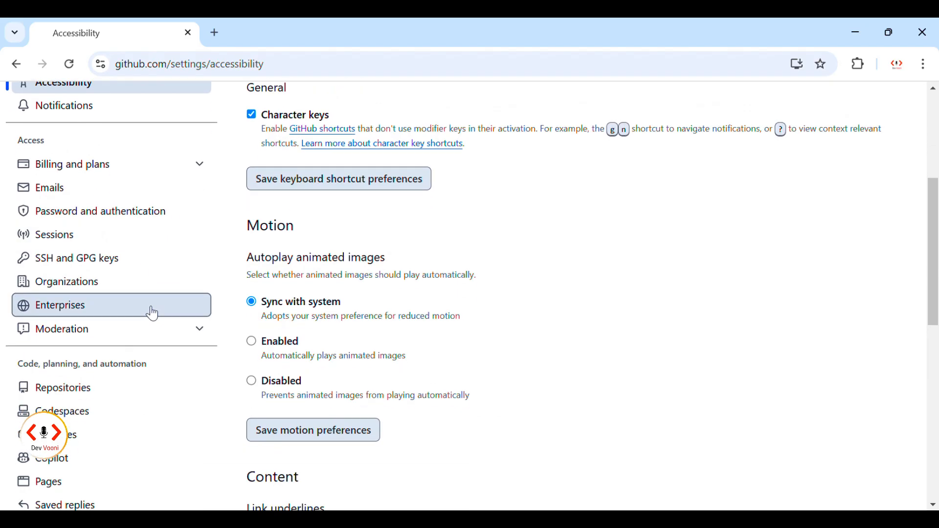
scroll(151, 312, "up", 6)
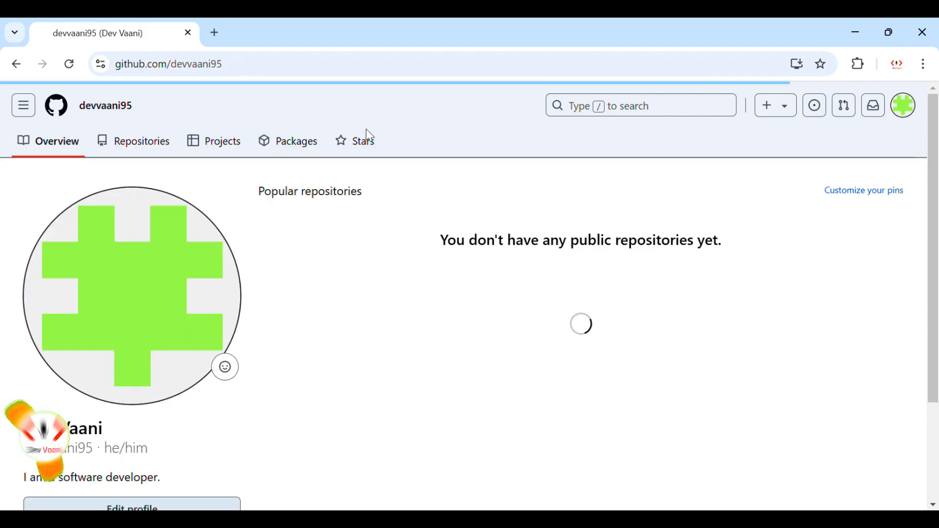
Open the profile's Repositories tab, which reports no public repositories yet.
scroll(477, 230, "down", 1)
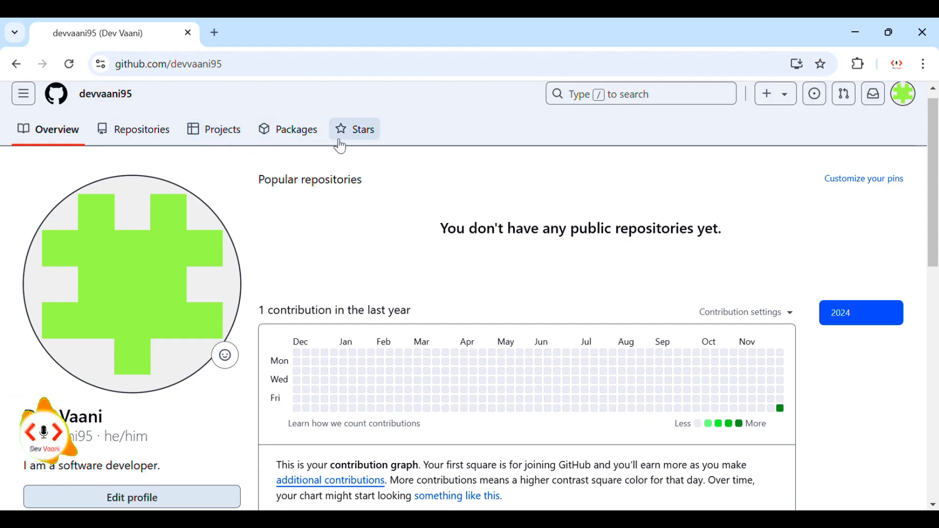
left_click(155, 133)
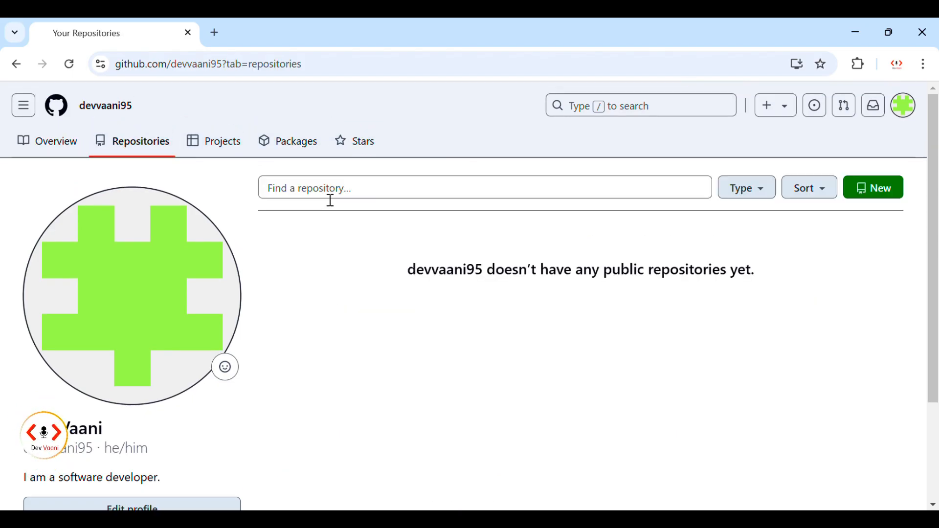
scroll(732, 268, "down", 1)
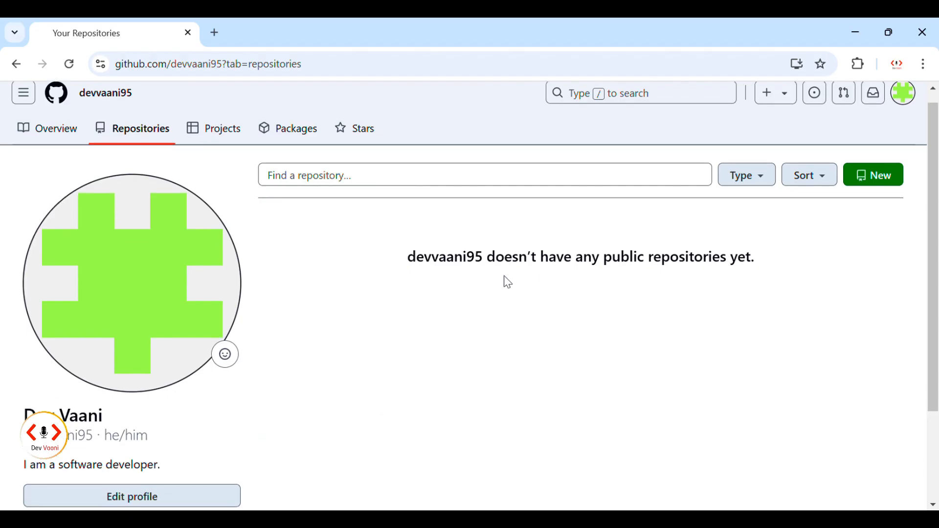
left_click_drag(417, 280, 736, 272)
left_click(691, 307)
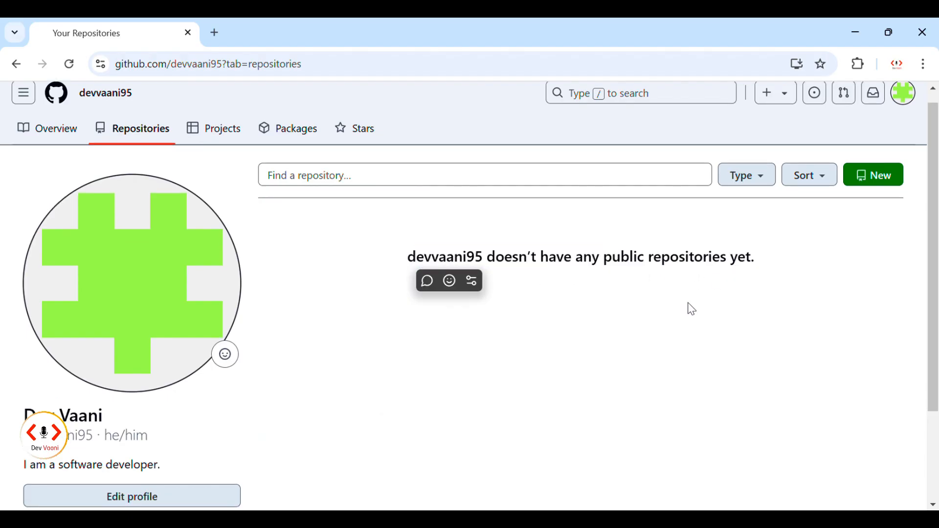
Start a new repository named 'firstrepo' with description 'this is my first repository'.
left_click(863, 177)
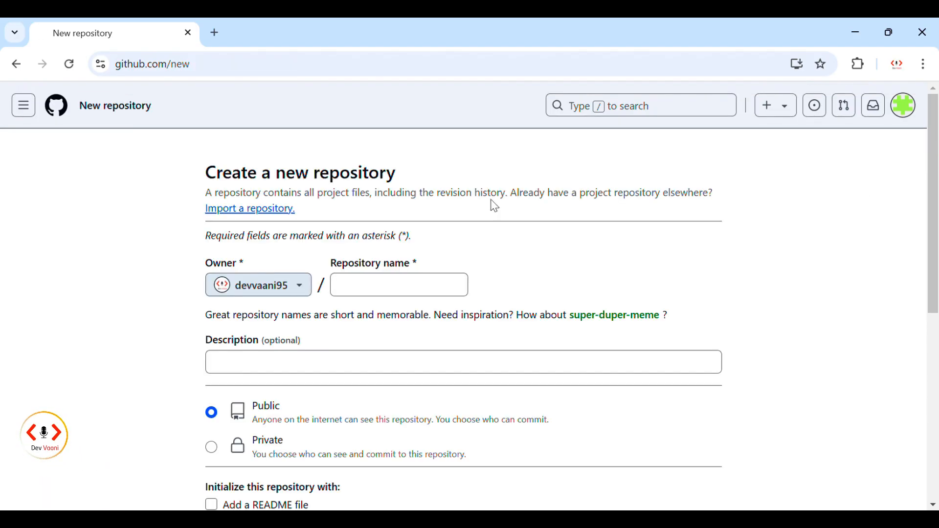
left_click(398, 287)
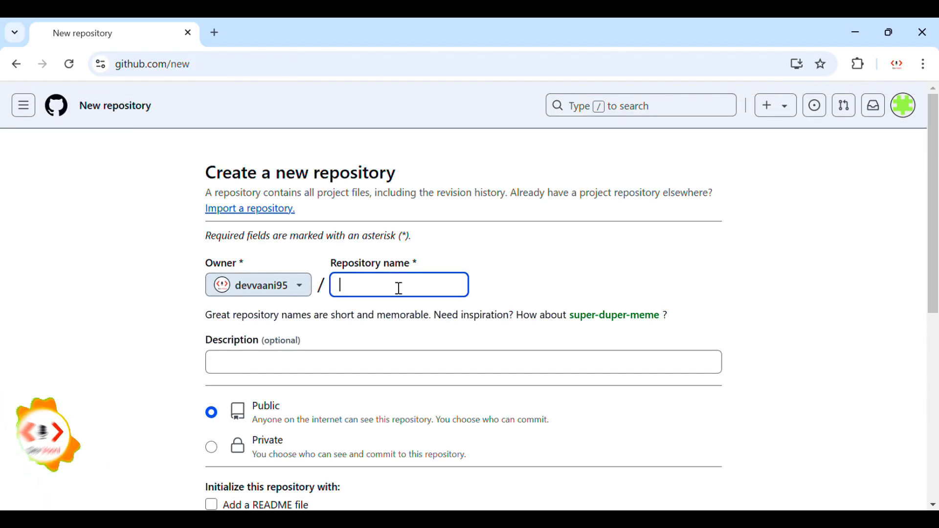
type("firs")
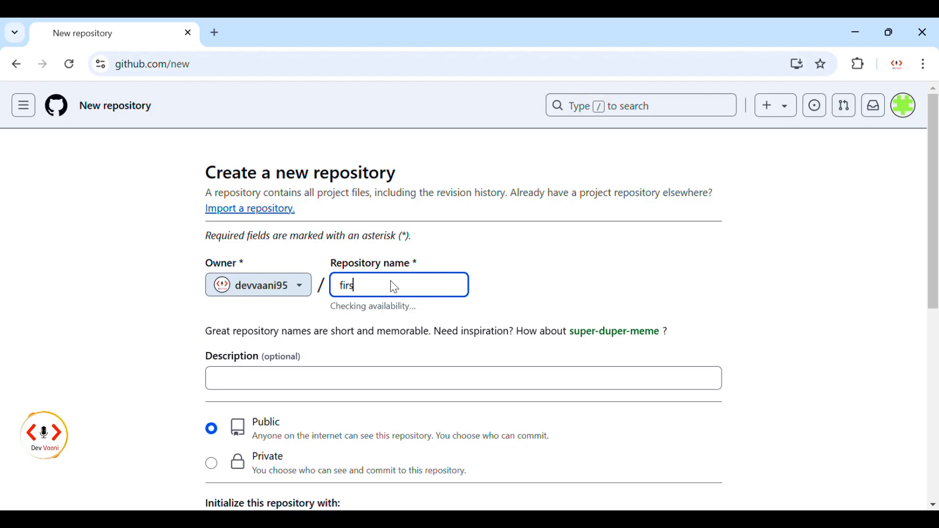
type("trepo")
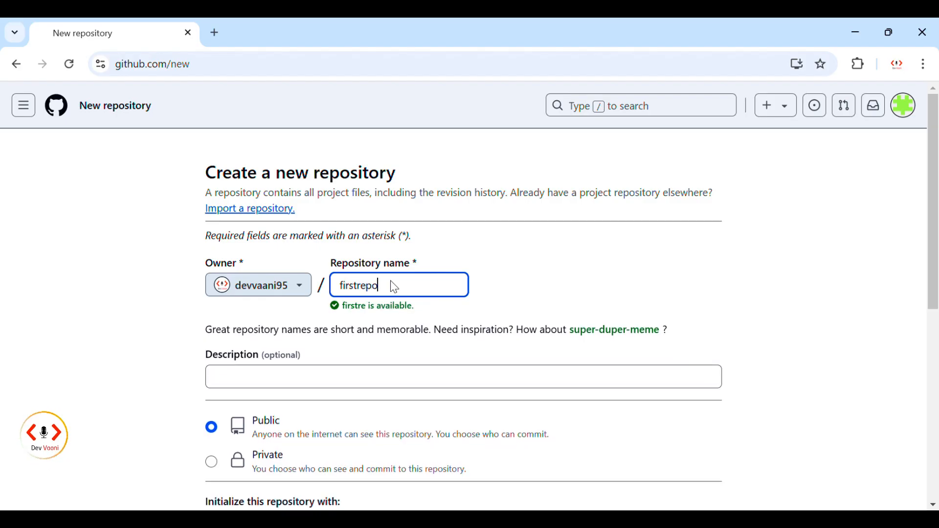
scroll(489, 331, "down", 1)
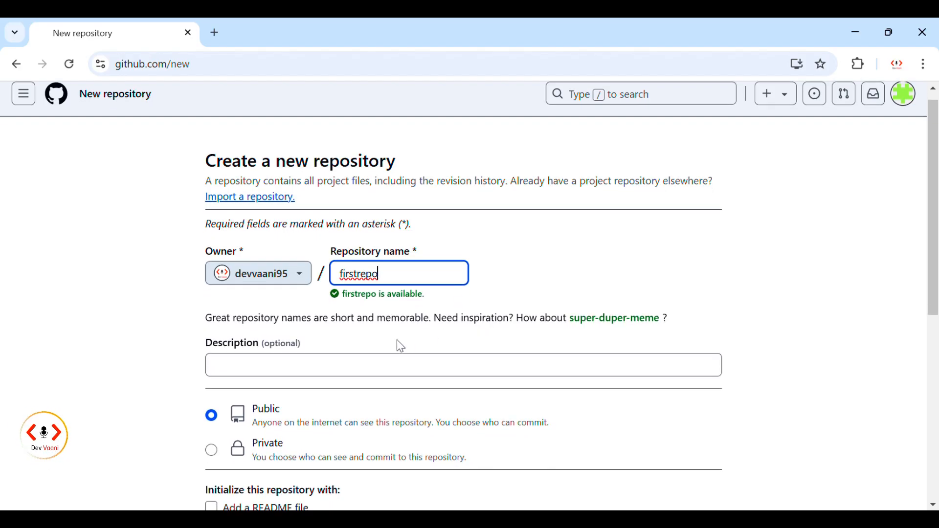
left_click(328, 377)
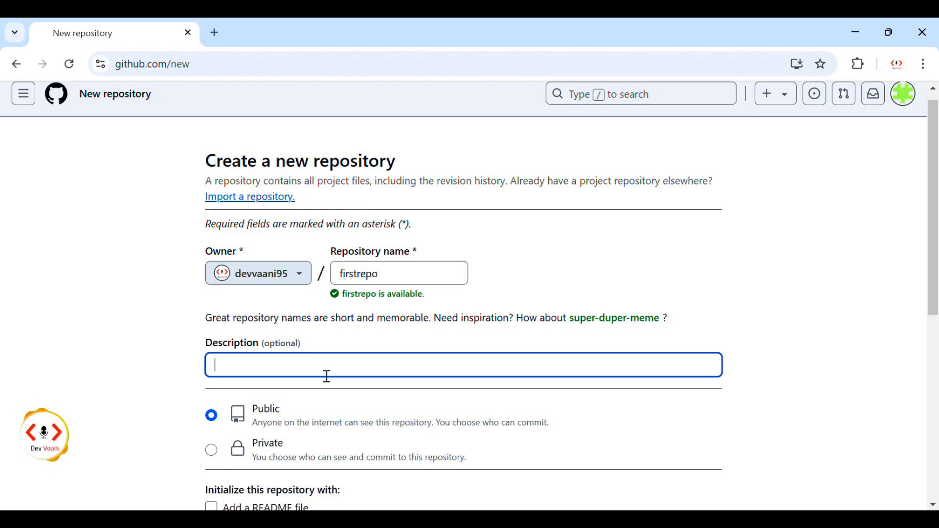
type("this is my first repo")
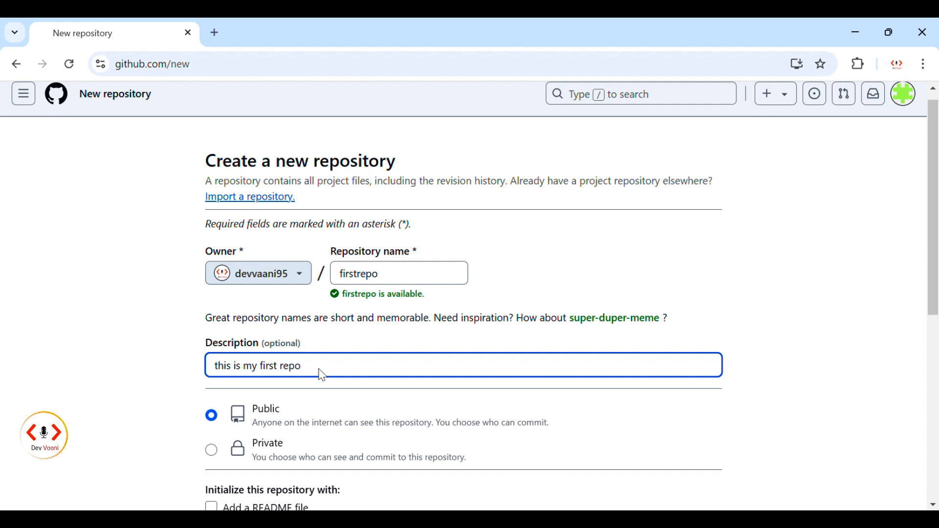
type("sitory")
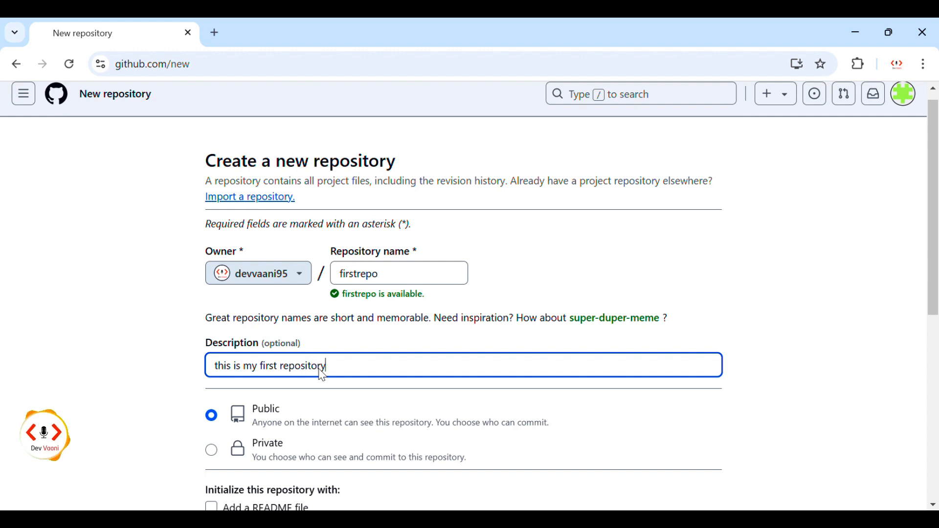
Keep the repository Public and include a README file.
left_click(221, 454)
left_click(213, 416)
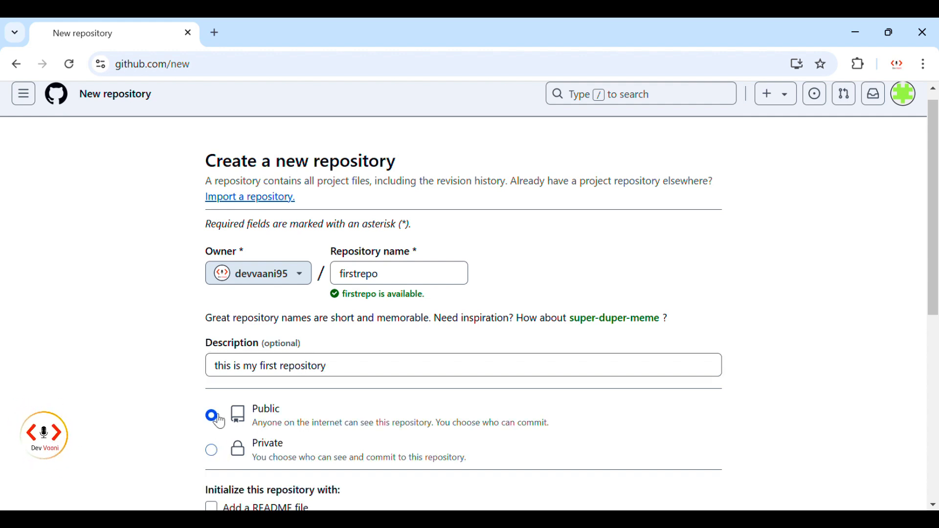
scroll(327, 413, "down", 4)
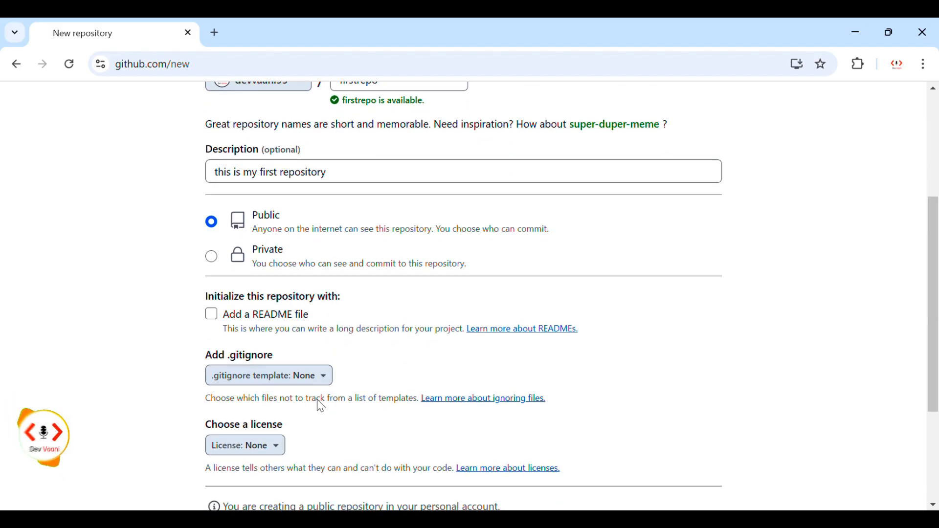
left_click(211, 314)
left_click_drag(225, 336, 375, 346)
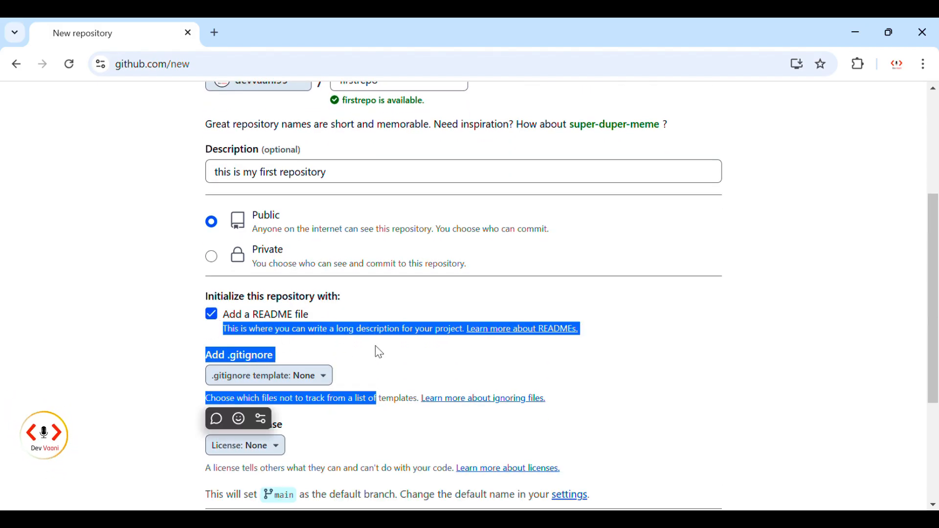
left_click(375, 344)
triple_click(424, 337)
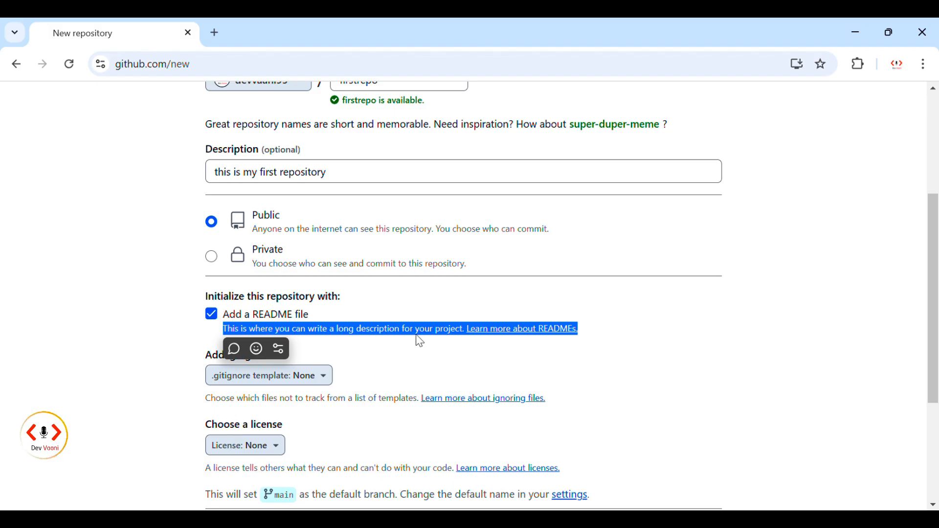
left_click(423, 361)
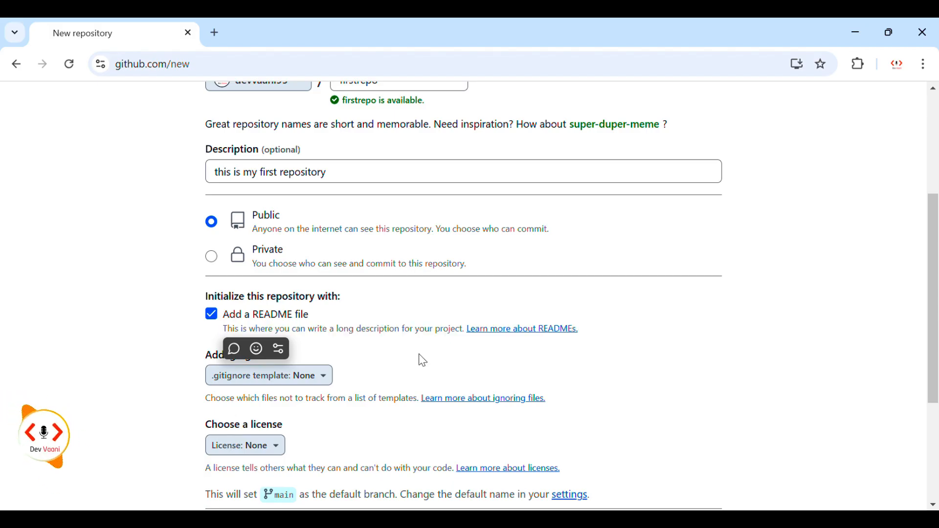
scroll(363, 351, "down", 1)
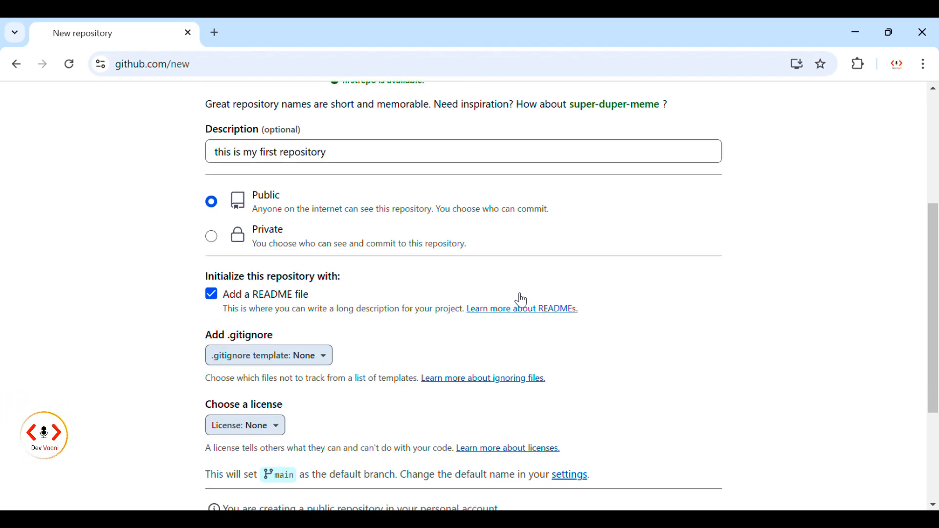
scroll(304, 330, "down", 2)
scroll(292, 332, "down", 1)
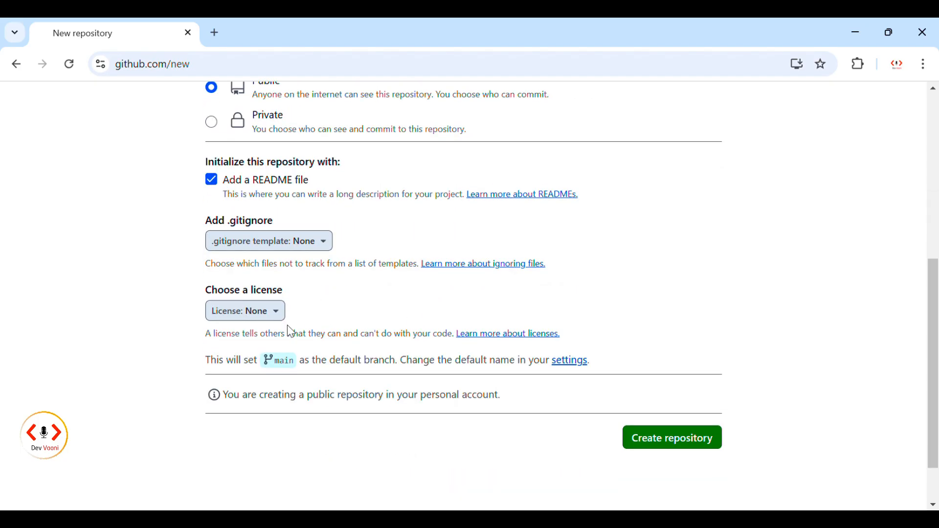
Create the public 'firstrepo' repository, review its README, and open the Add file menu.
left_click(697, 442)
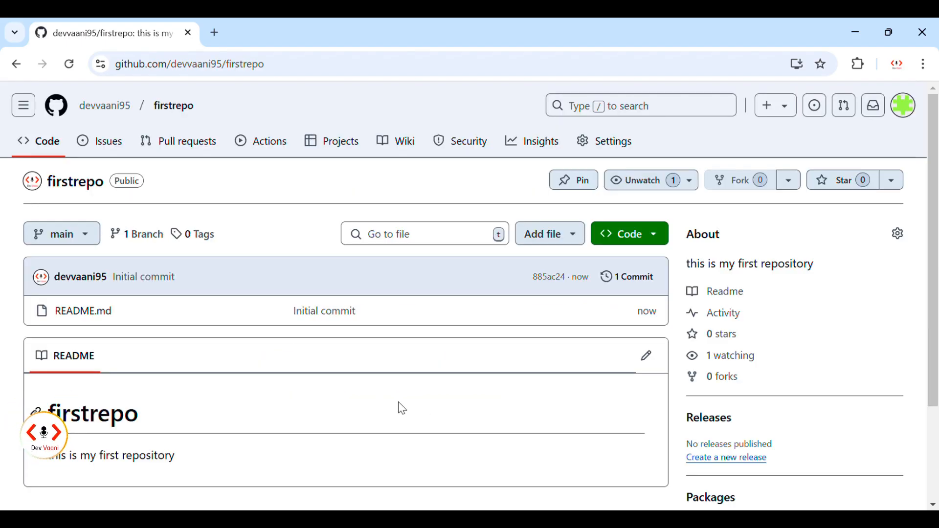
scroll(402, 408, "down", 2)
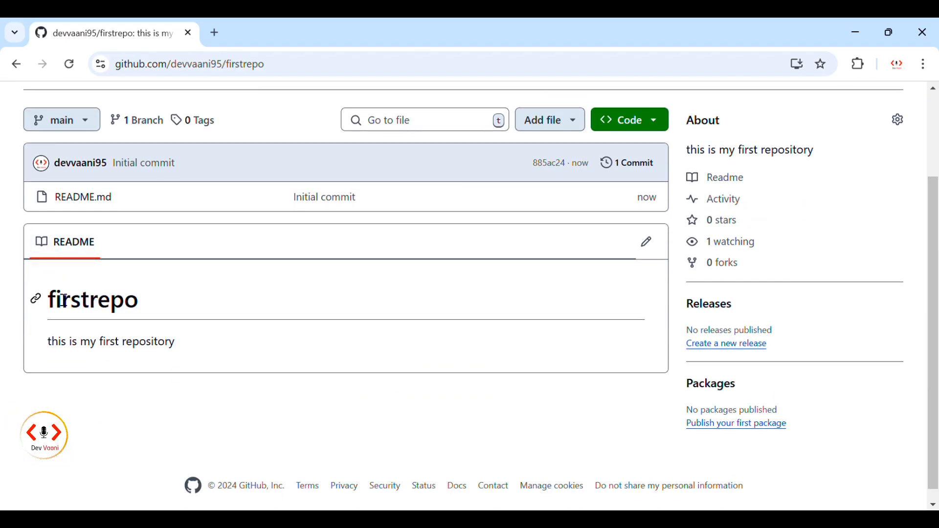
left_click_drag(56, 299, 193, 357)
left_click(203, 358)
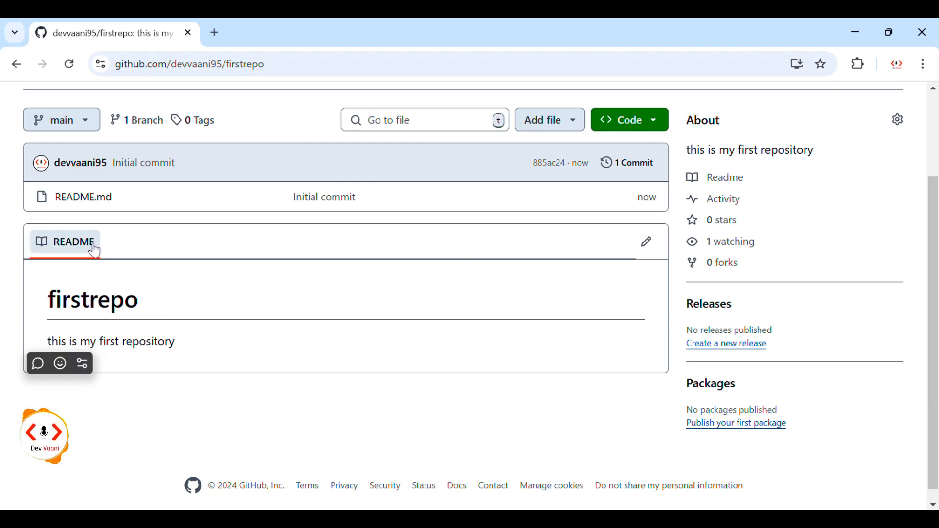
scroll(442, 343, "up", 2)
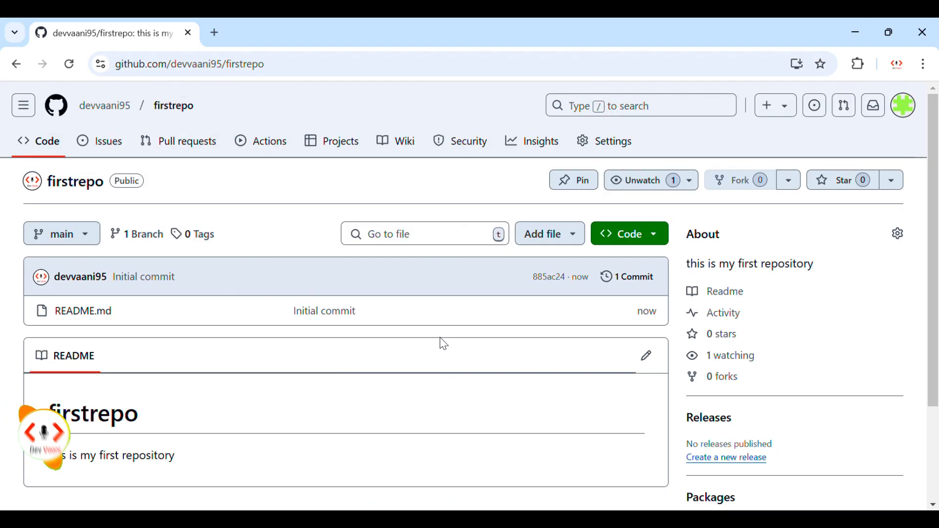
left_click(560, 234)
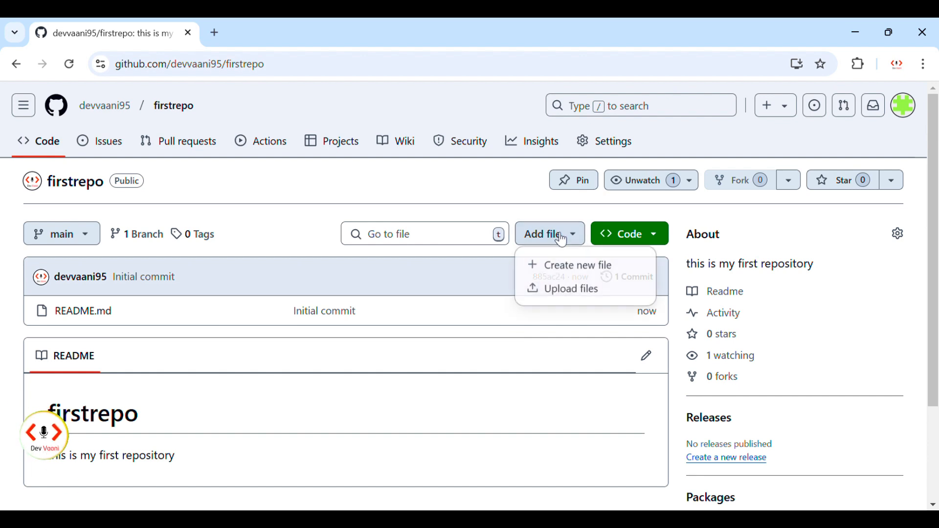
Stage eight website files, including index.html, style.css and script.js, on the upload page.
left_click(575, 293)
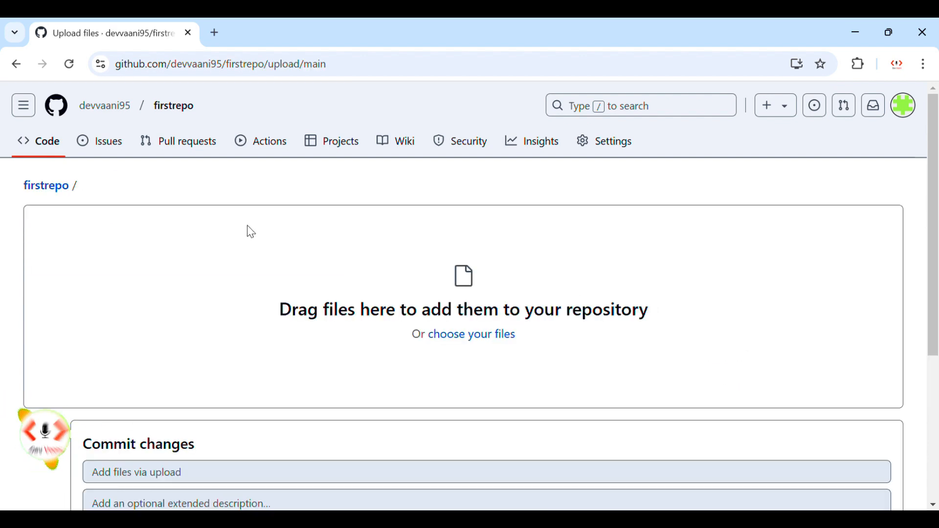
scroll(384, 268, "down", 1)
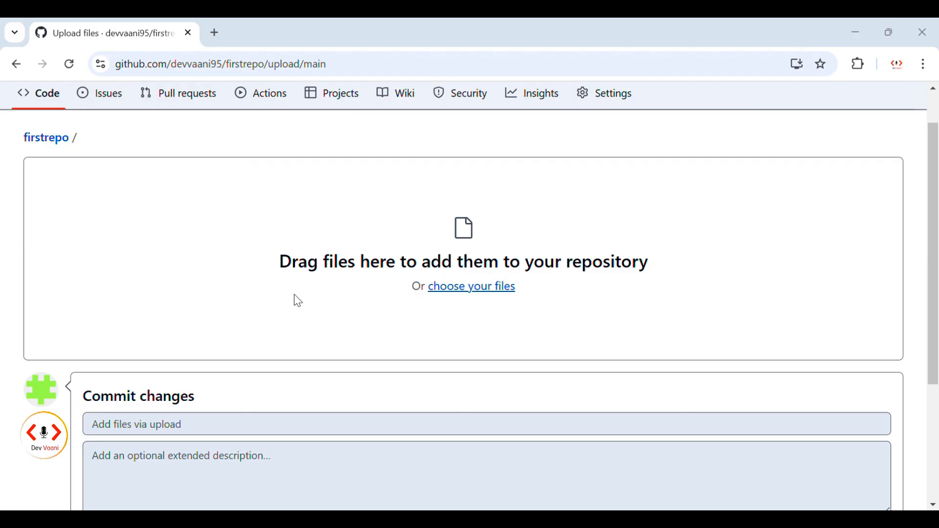
scroll(347, 300, "down", 2)
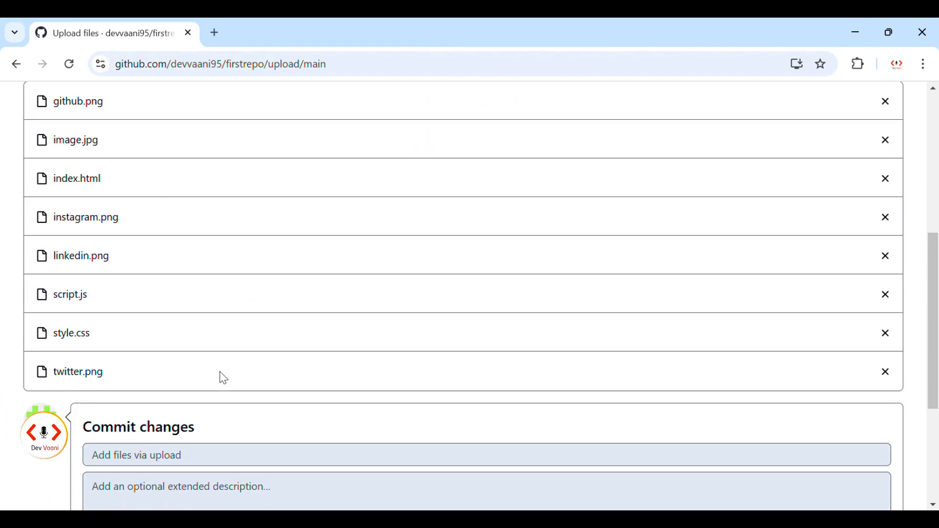
scroll(223, 378, "up", 3)
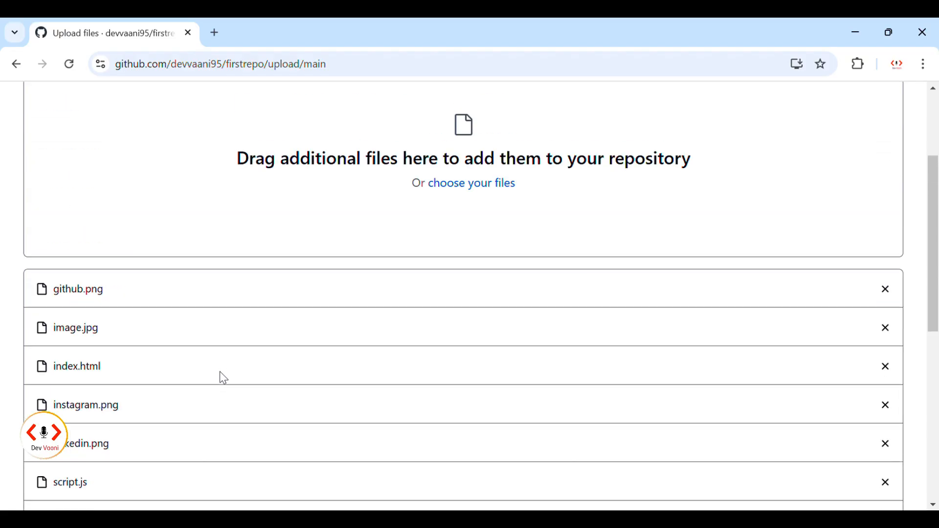
scroll(224, 378, "up", 1)
scroll(223, 378, "down", 8)
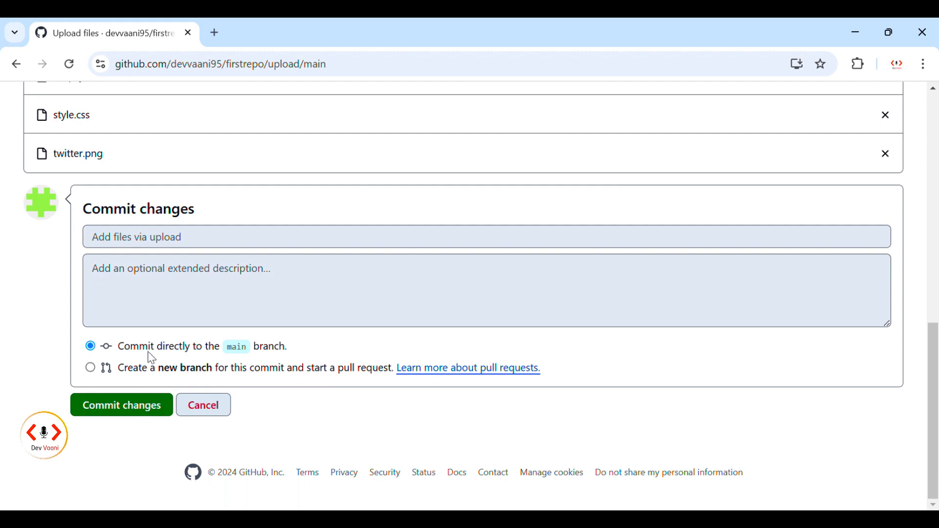
Commit the uploaded files and open the firstrepo URL in a second browser tab.
left_click(129, 411)
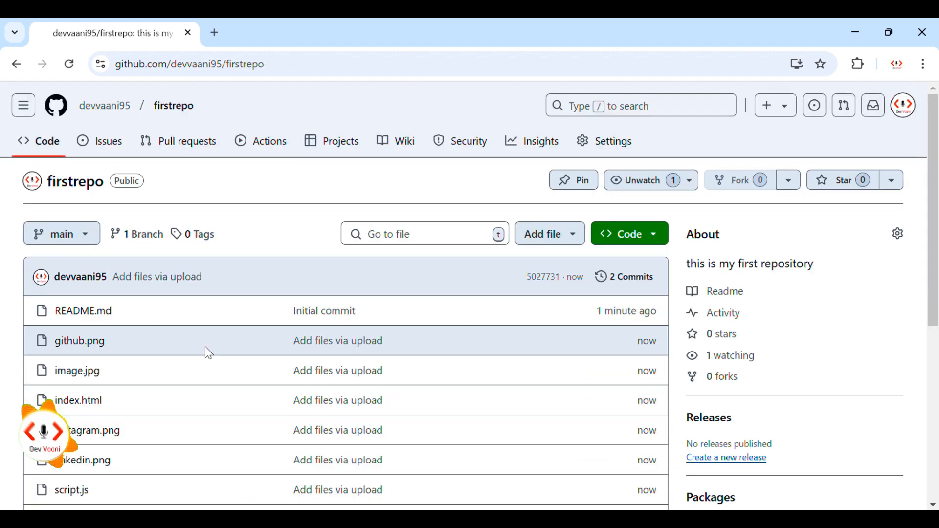
left_click(257, 71)
key("ctrl+c")
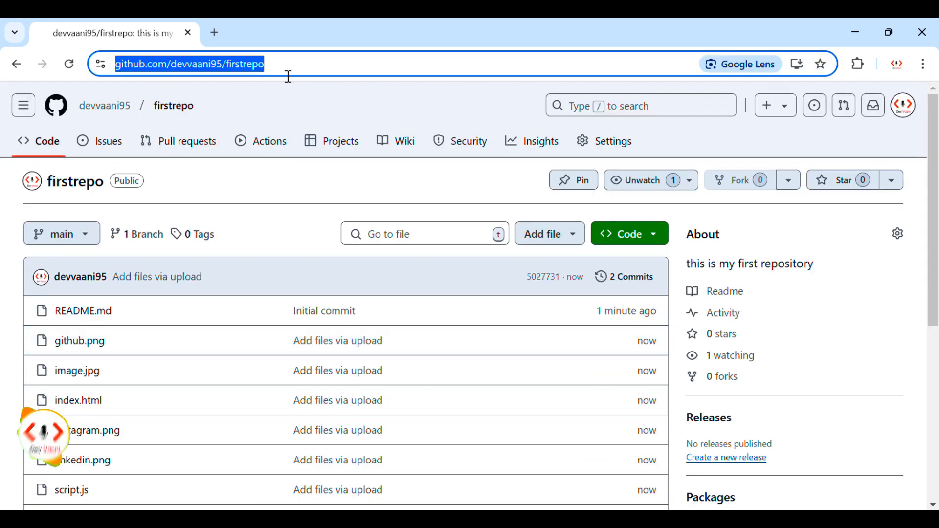
left_click(213, 33)
key("ctrl+v")
key("Return")
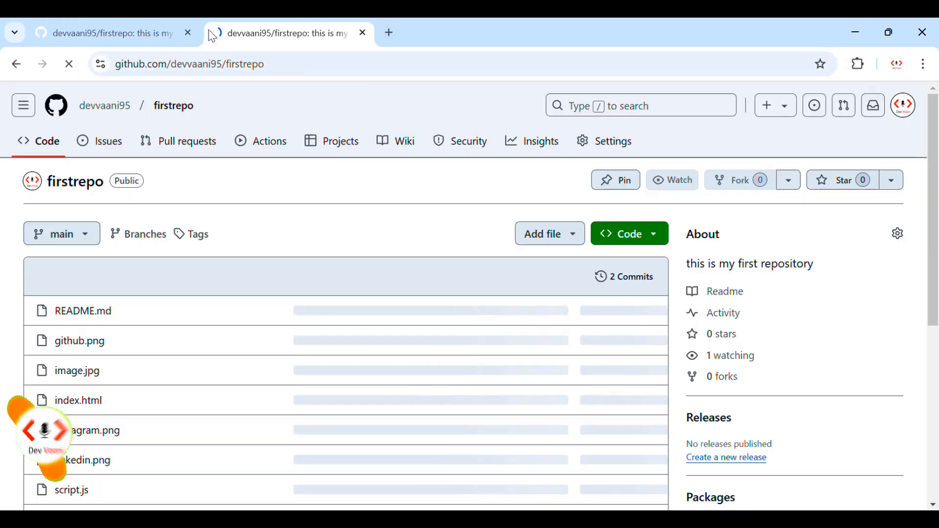
scroll(286, 212, "down", 3)
In the first tab, view index.html and twitter.png, then display README.md.
left_click(125, 33)
left_click(212, 285)
scroll(212, 285, "down", 2)
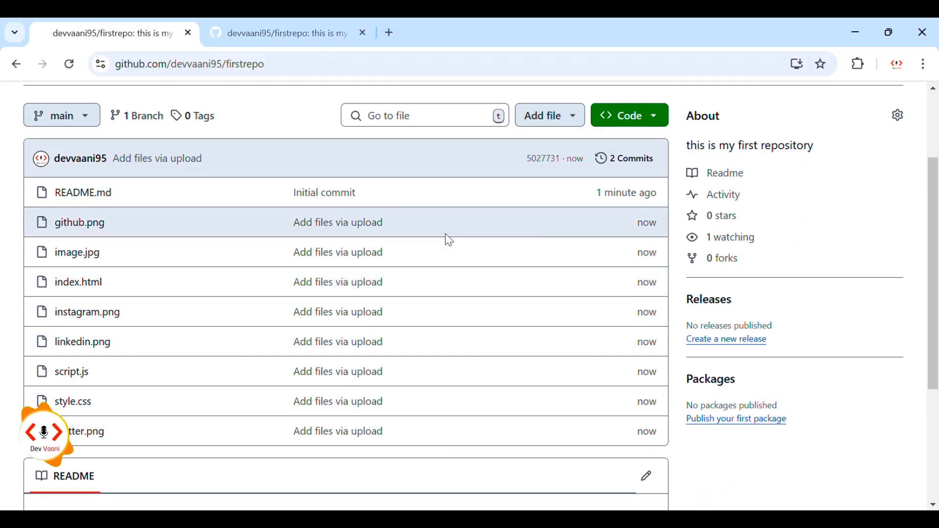
left_click(82, 283)
scroll(362, 318, "down", 3)
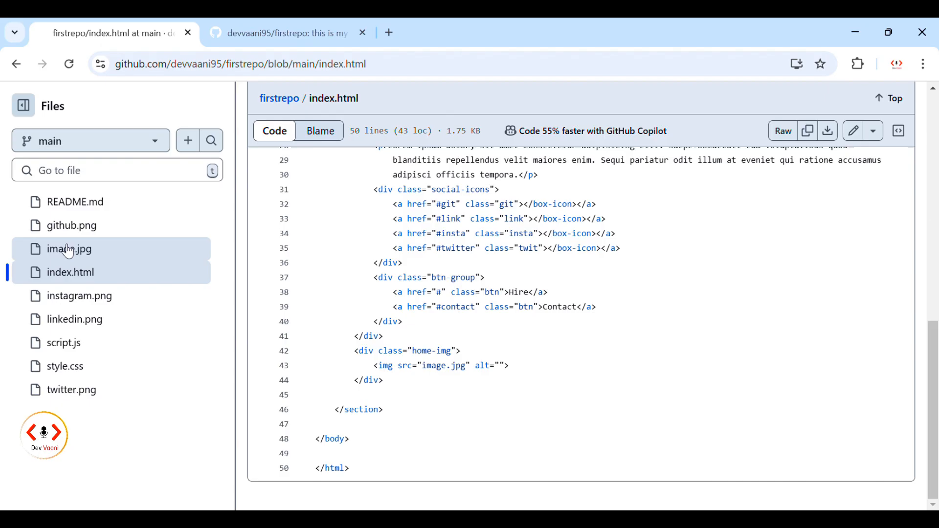
left_click(78, 391)
left_click(74, 201)
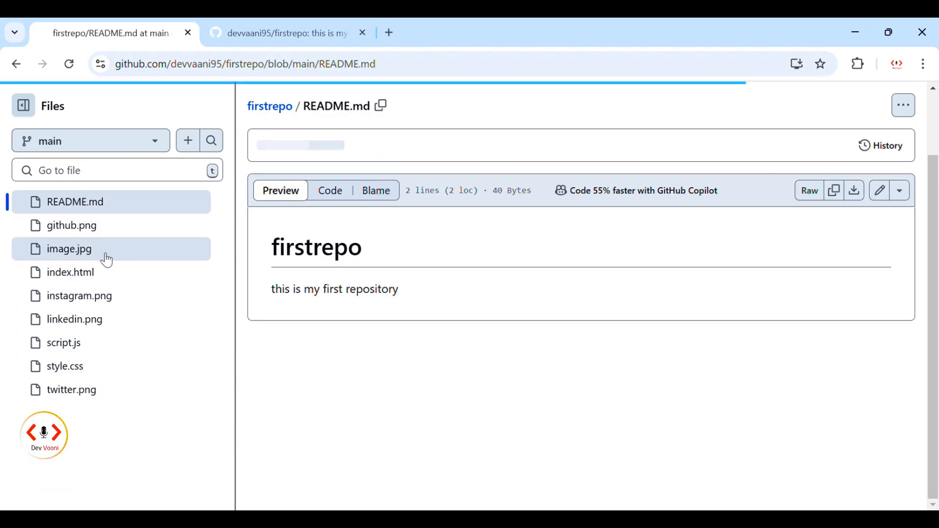
Add the line 'Website Template:::(Portfolio Website)' below the README description.
left_click(879, 191)
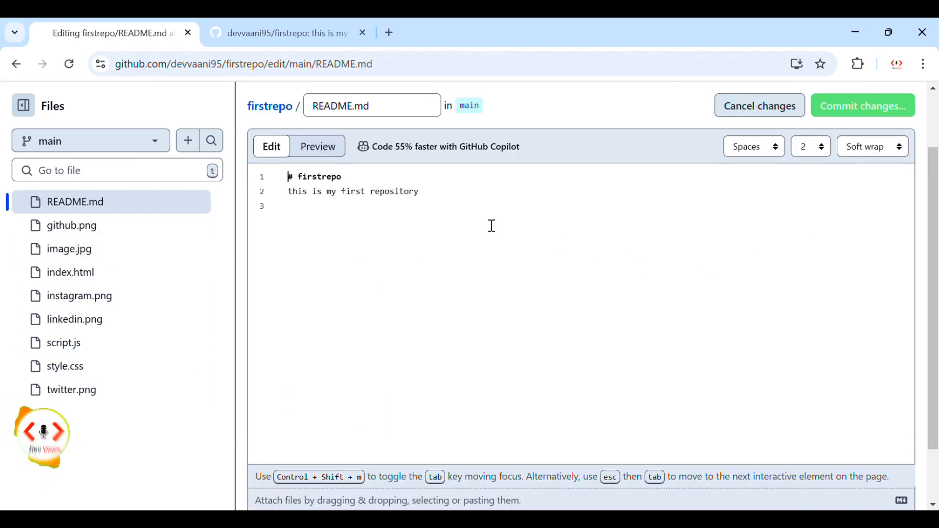
left_click(427, 203)
key("Return")
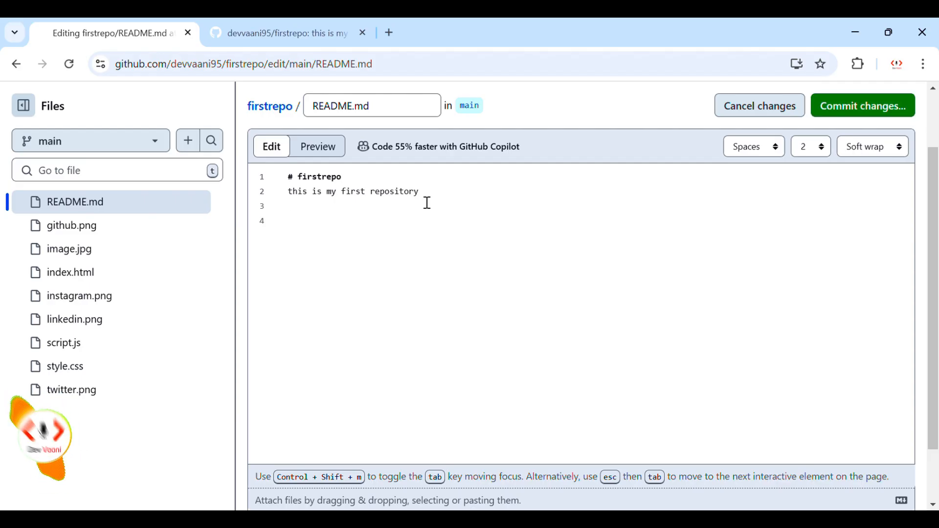
type("Webs")
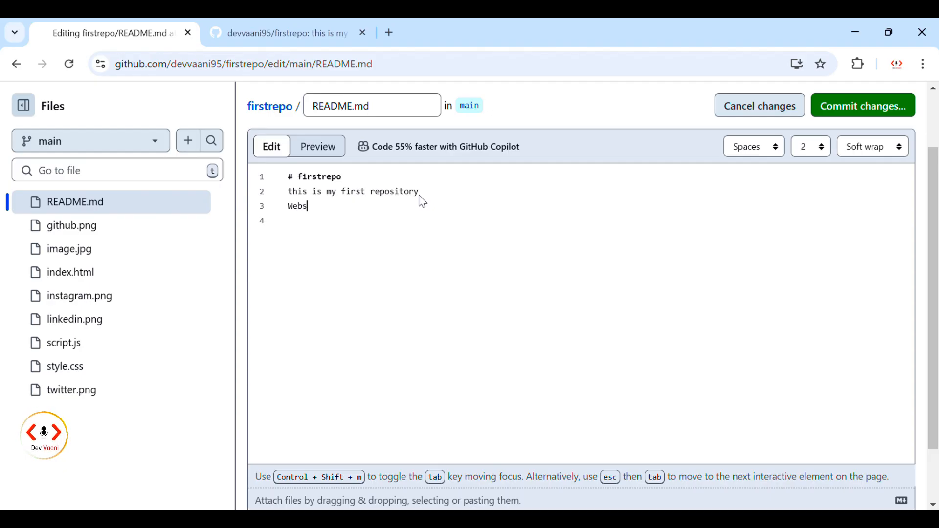
type("ite Template:::(Portfolio Website")
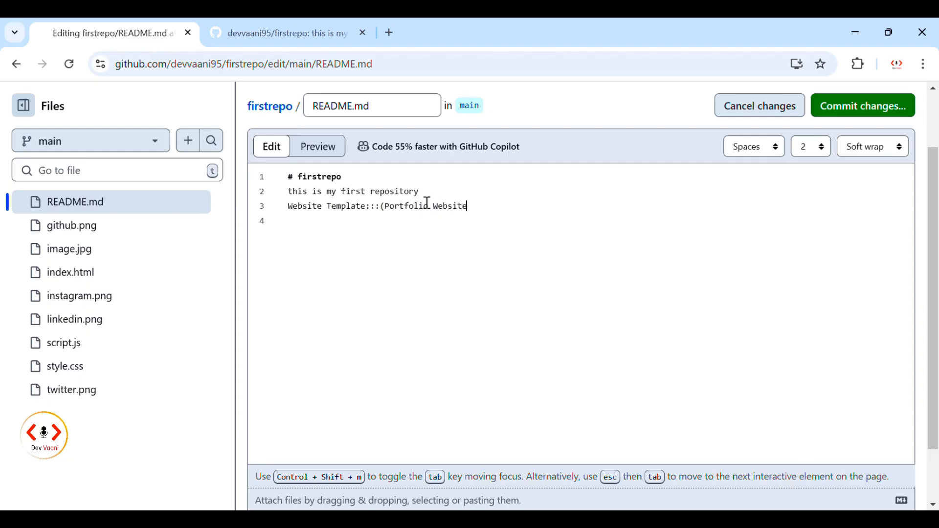
type(")")
key("Return")
scroll(571, 266, "up", 3)
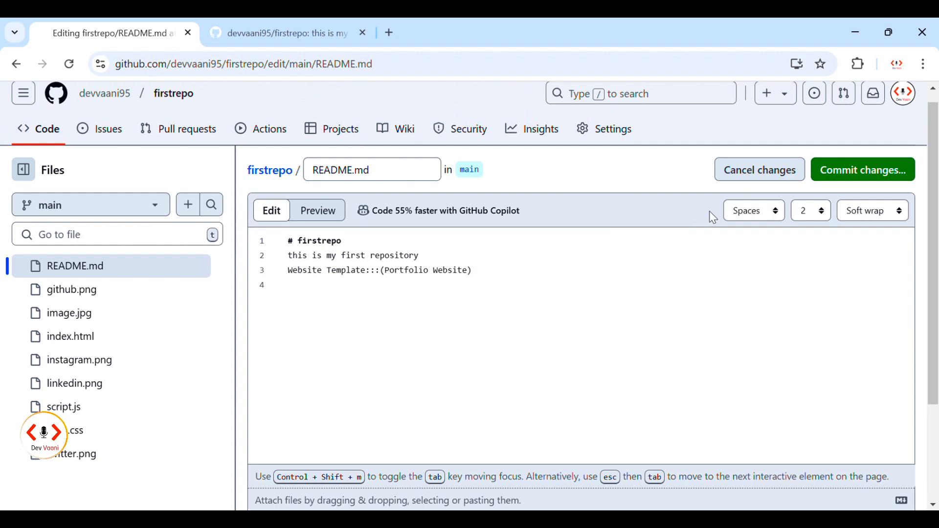
Commit the README edit to main as 'Update README.md'.
left_click(828, 179)
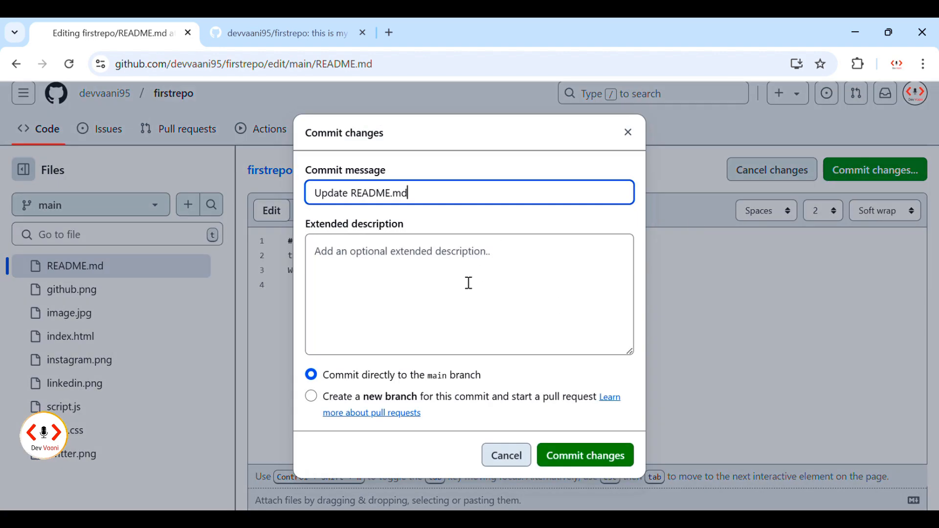
left_click(605, 452)
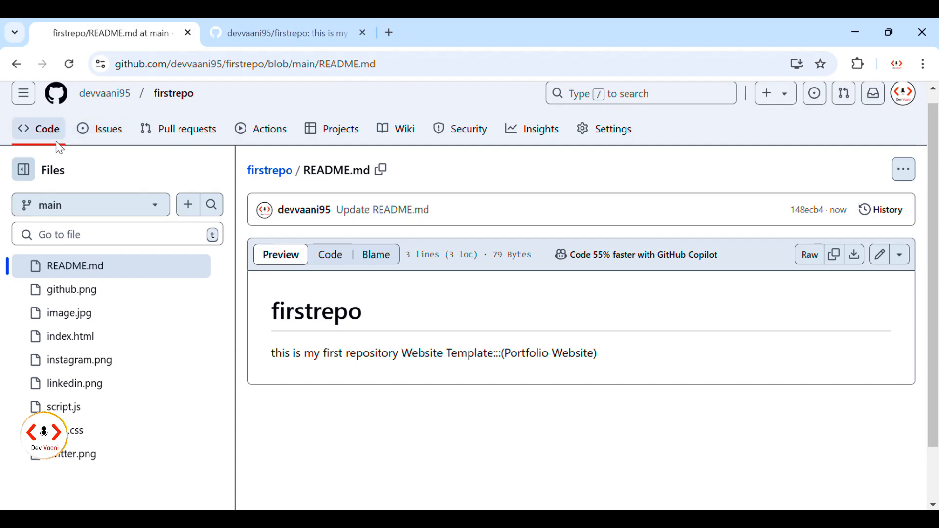
scroll(30, 132, "up", 1)
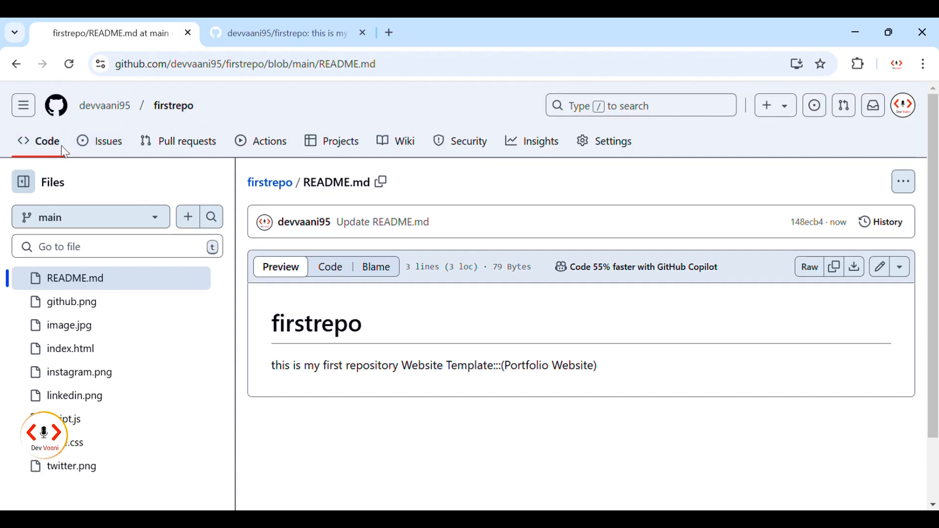
Show firstrepo's Code clone options, checking SSH and GitHub CLI before returning to HTTPS.
left_click(167, 108)
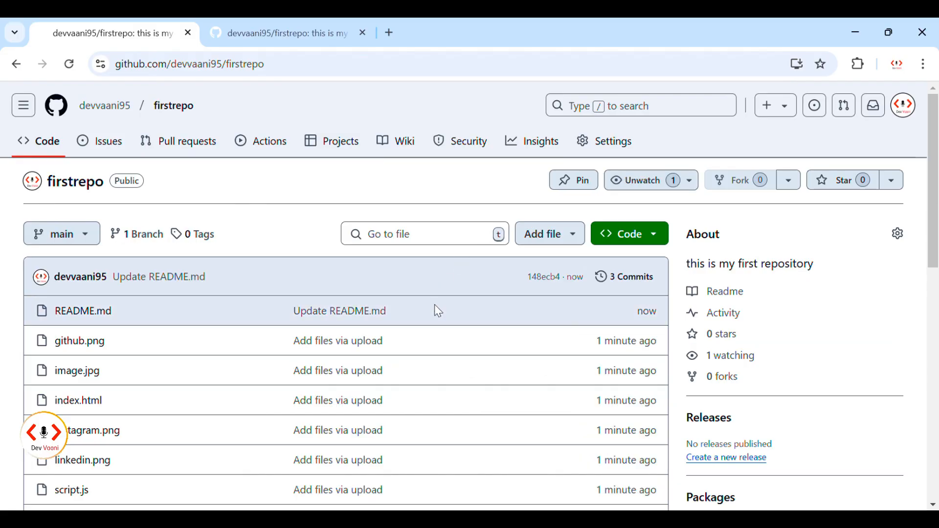
scroll(437, 310, "down", 2)
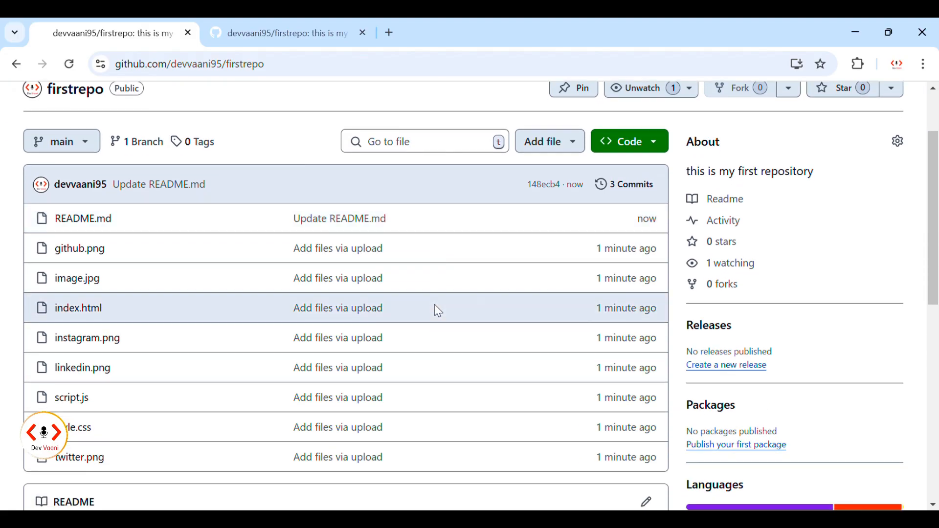
left_click(641, 147)
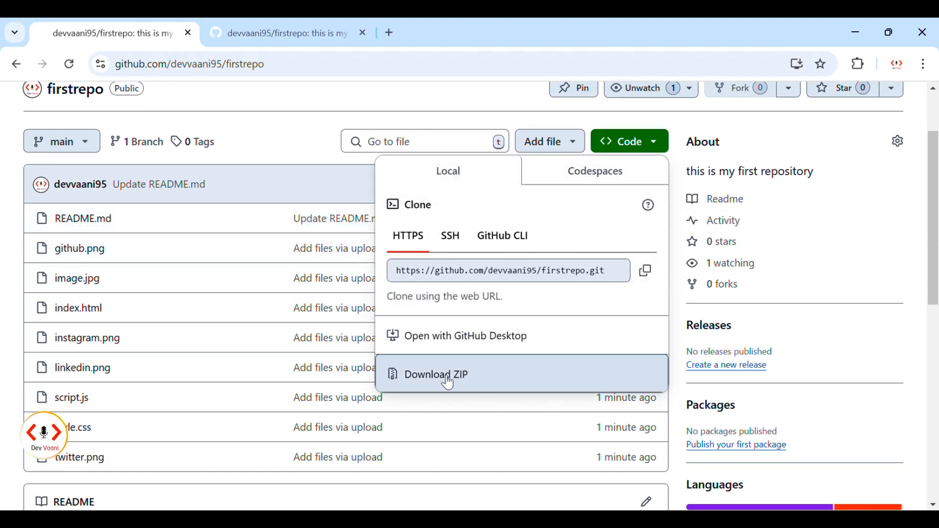
left_click(455, 240)
left_click(506, 245)
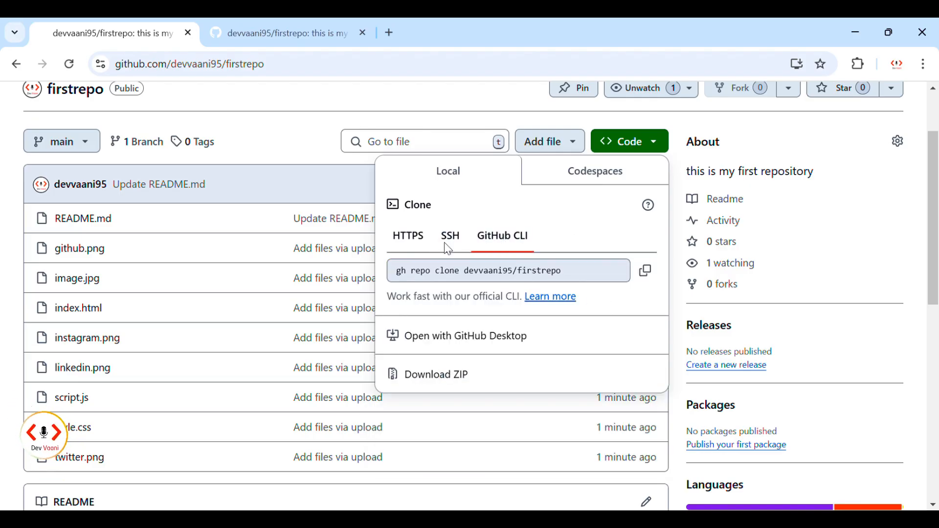
left_click(411, 235)
scroll(474, 285, "down", 1)
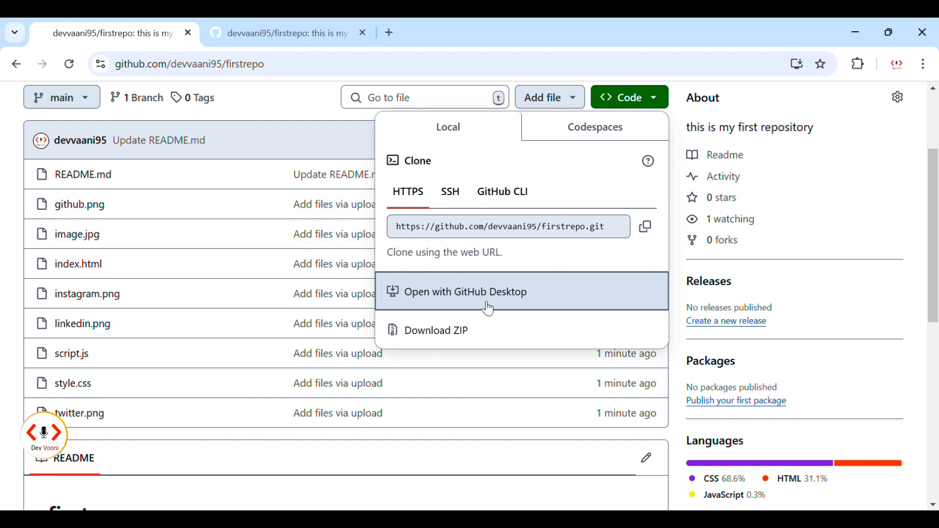